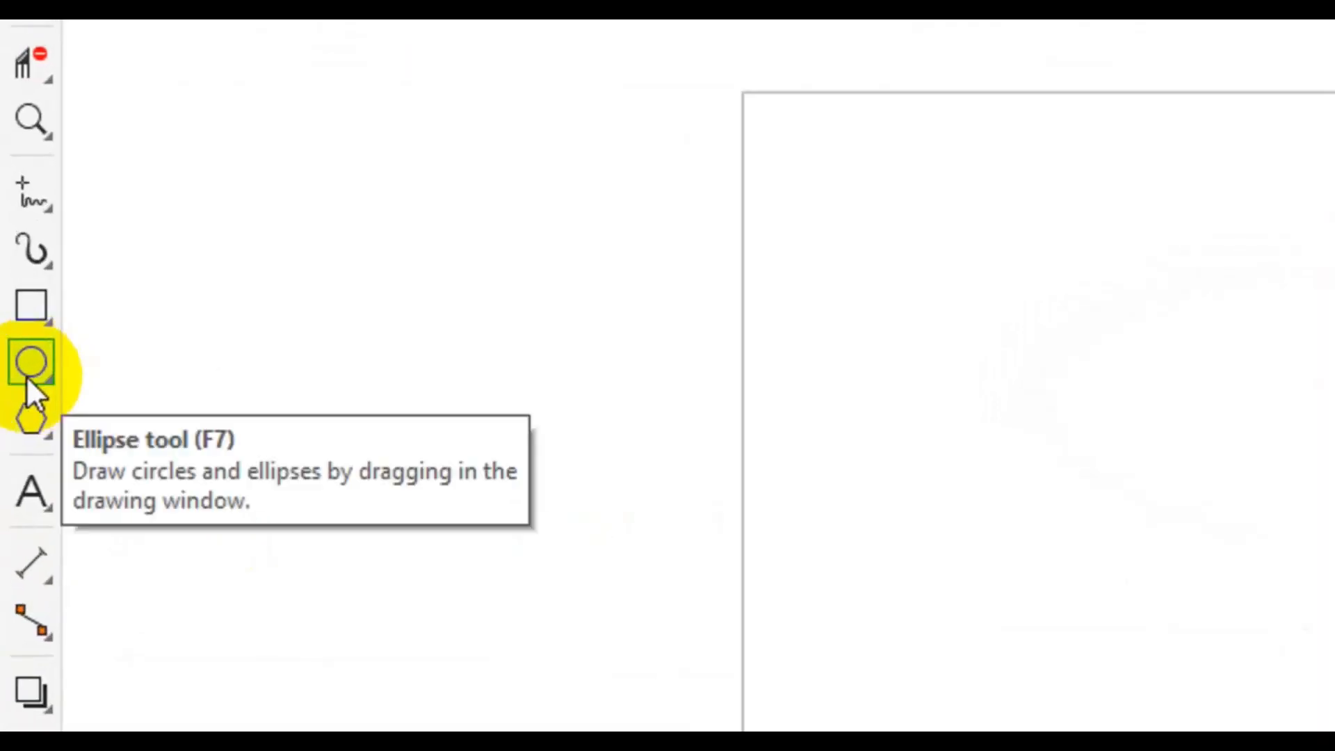
Draw an ellipse with the Ellipse tool and set its size to 377 px wide by 919 px high
{"action": "left_click", "coordinate": [32, 376]}
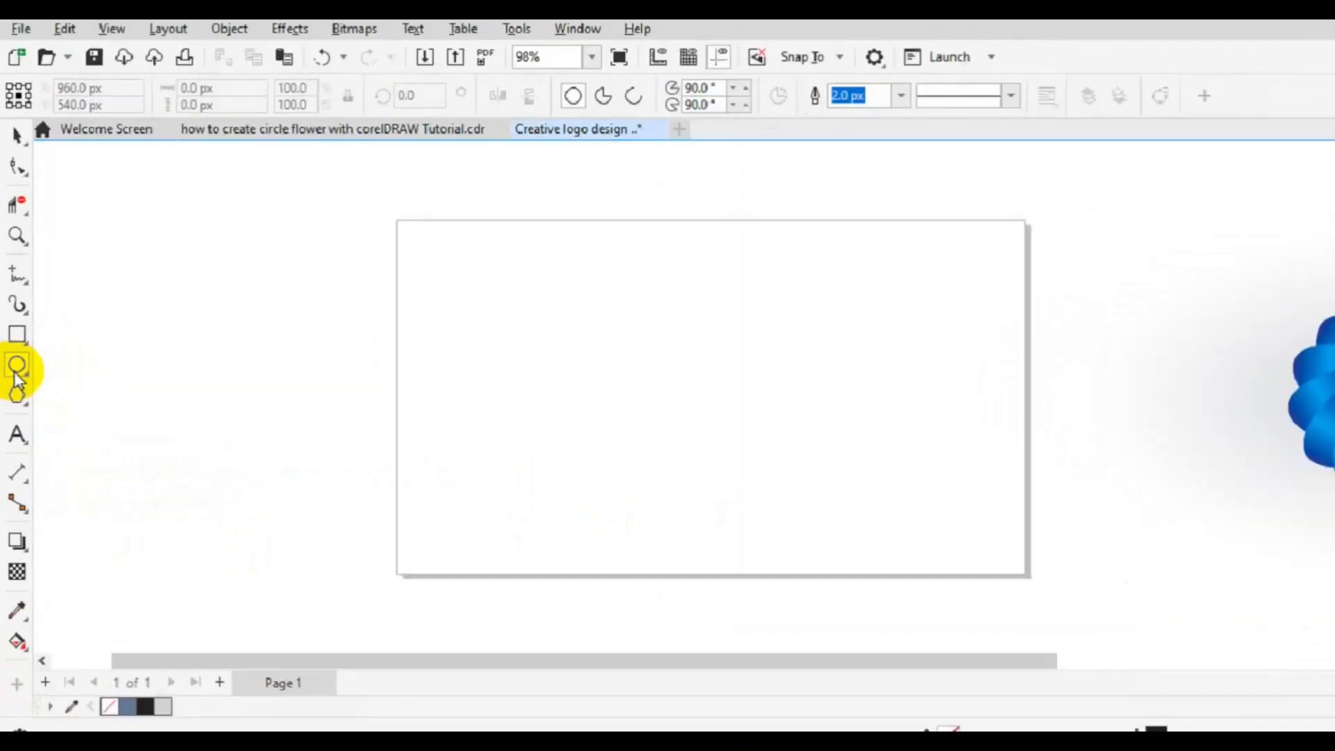
{"action": "left_click_drag", "start_coordinate": [602, 317], "coordinate": [666, 502]}
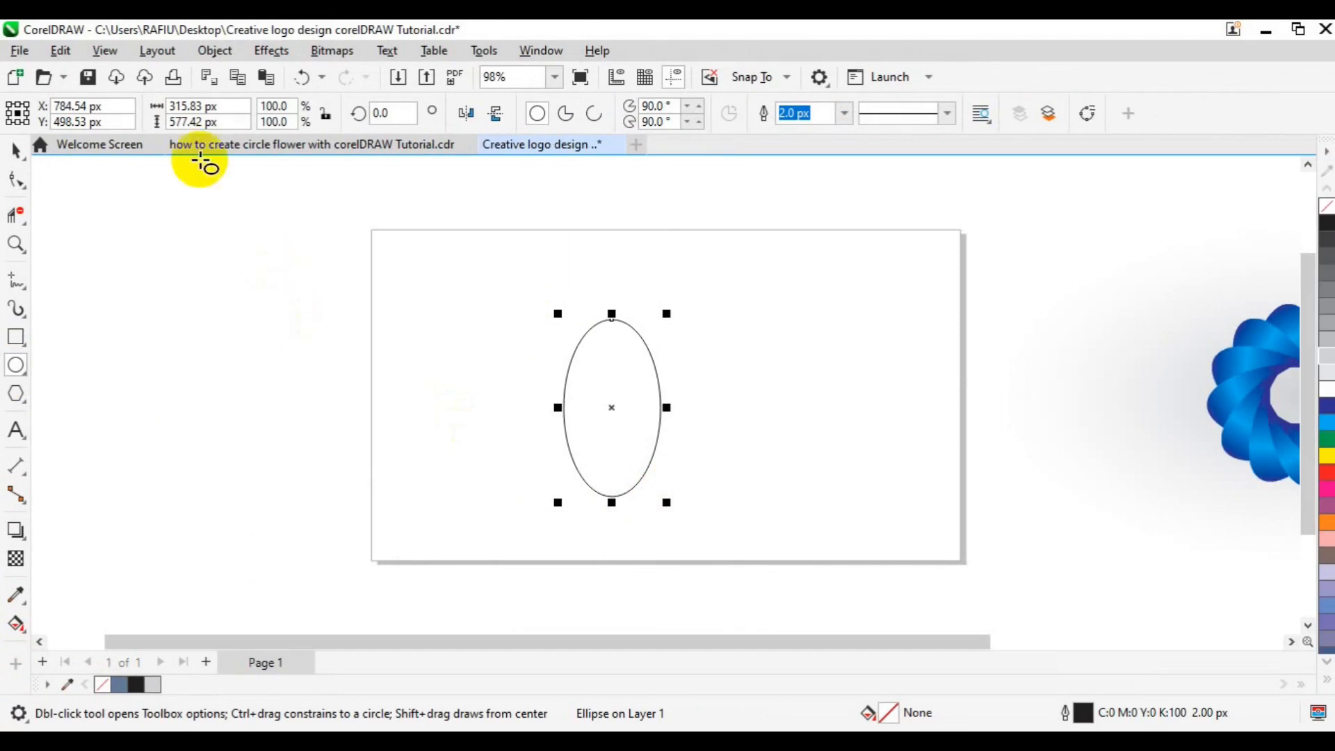
{"action": "left_click", "coordinate": [187, 108]}
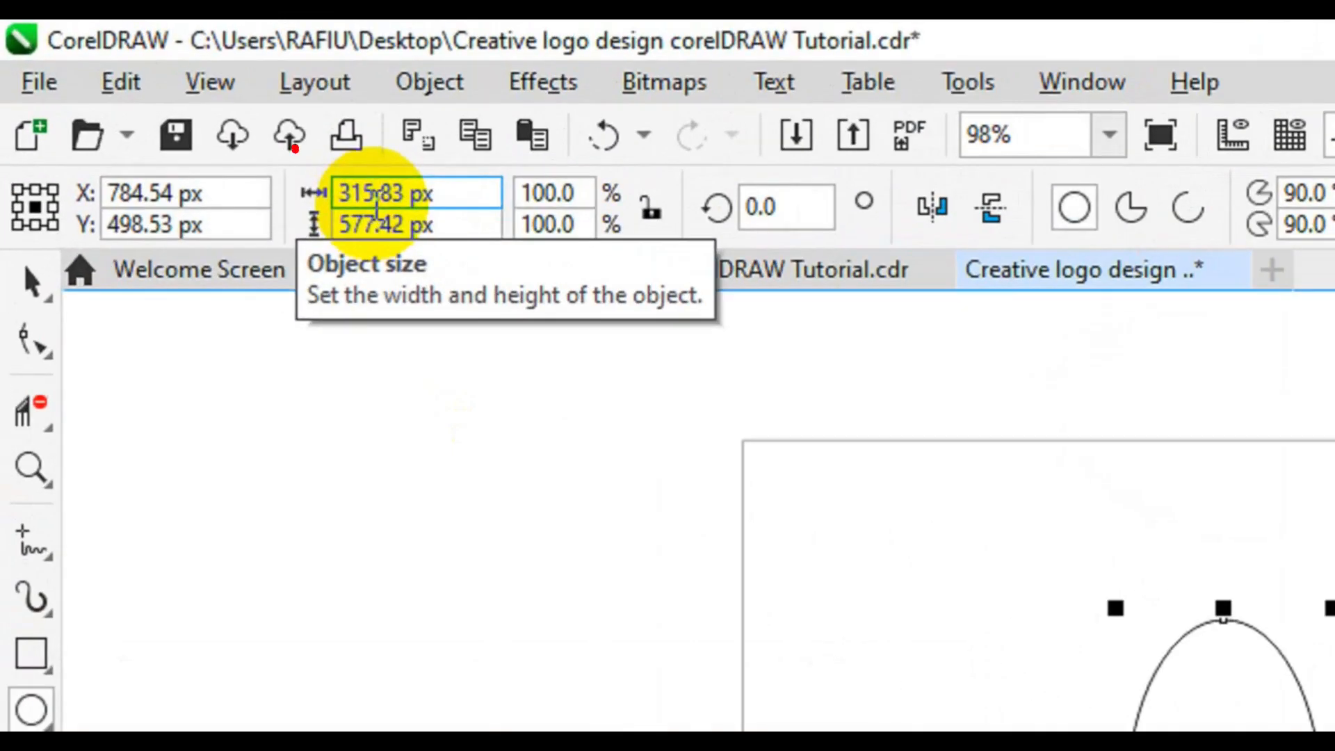
{"action": "double_click", "coordinate": [376, 195]}
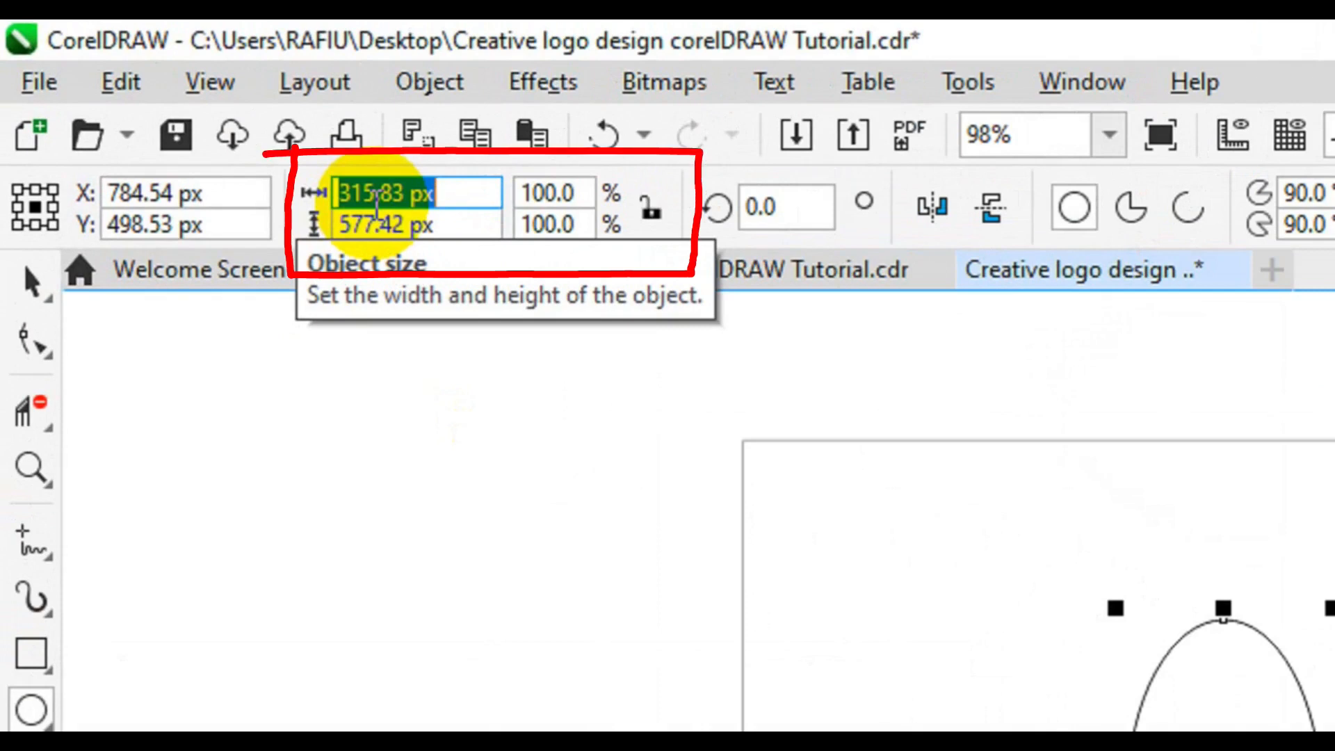
{"action": "type", "text": "377"}
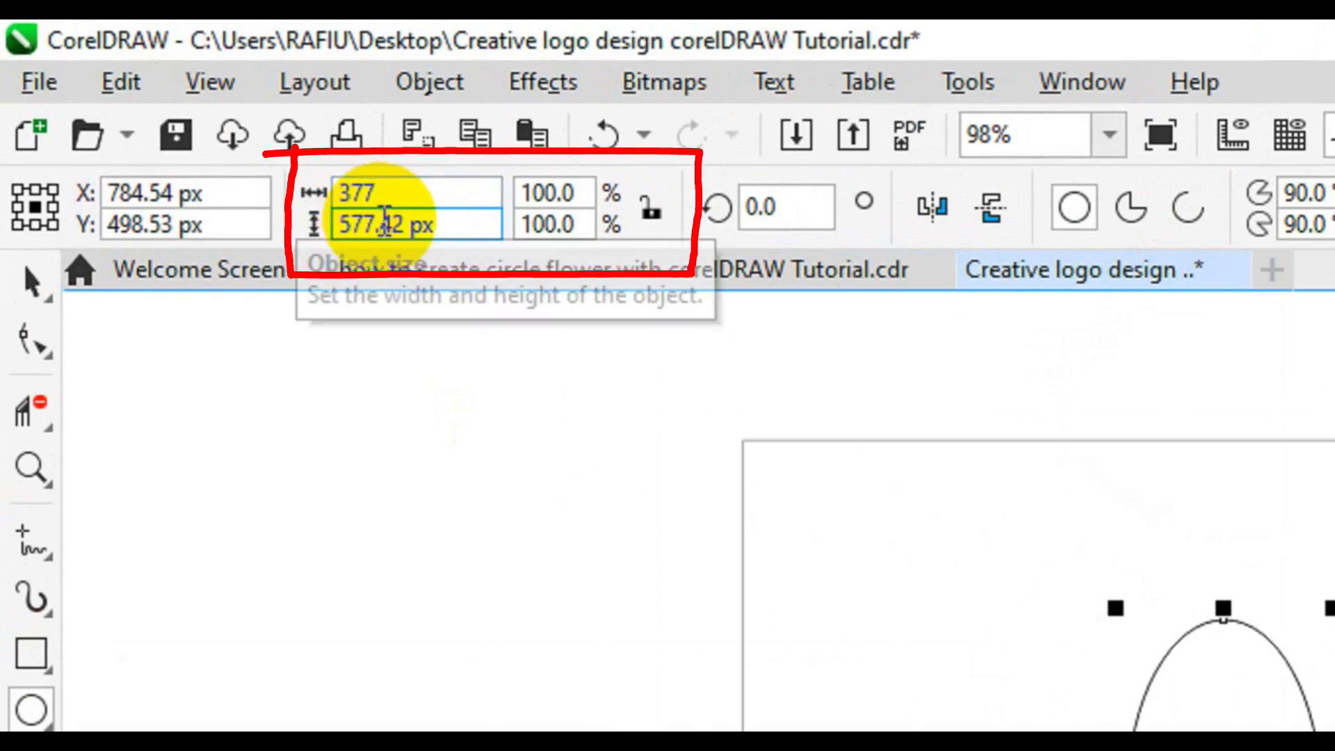
{"action": "double_click", "coordinate": [384, 224]}
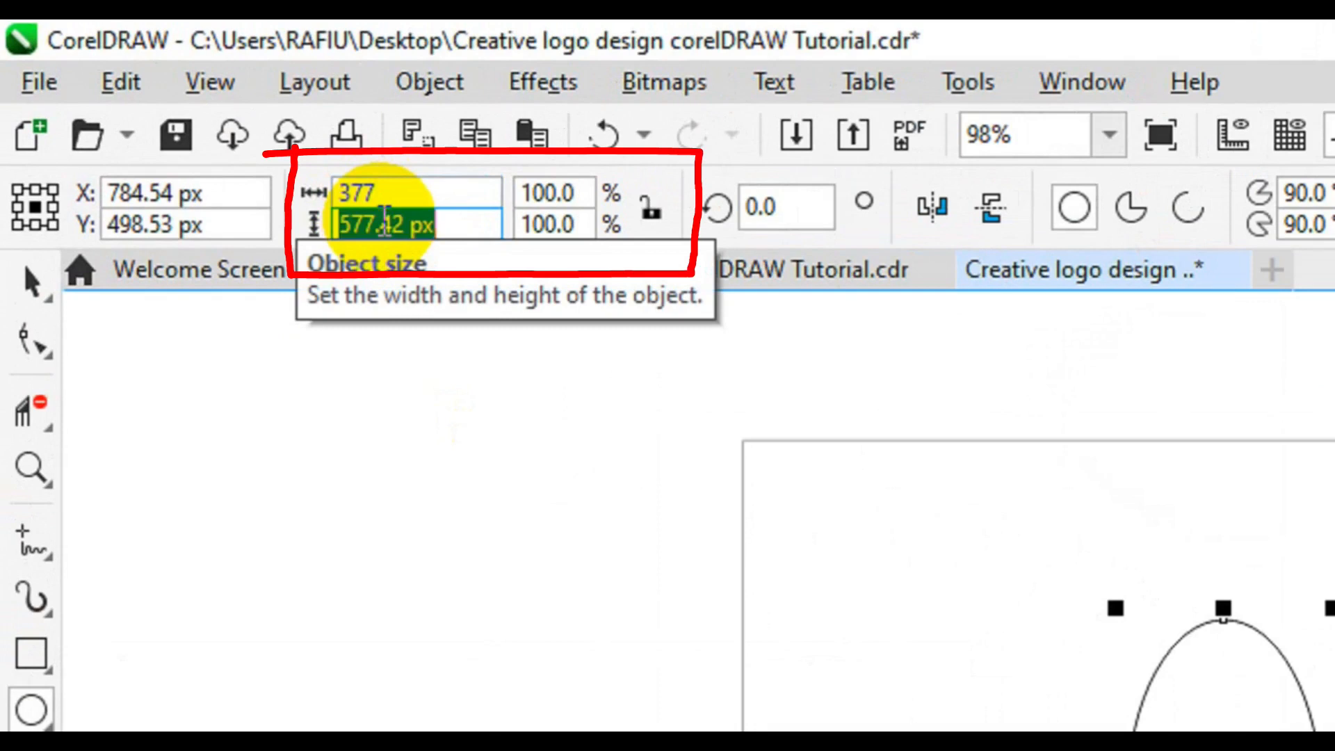
{"action": "type", "text": "919"}
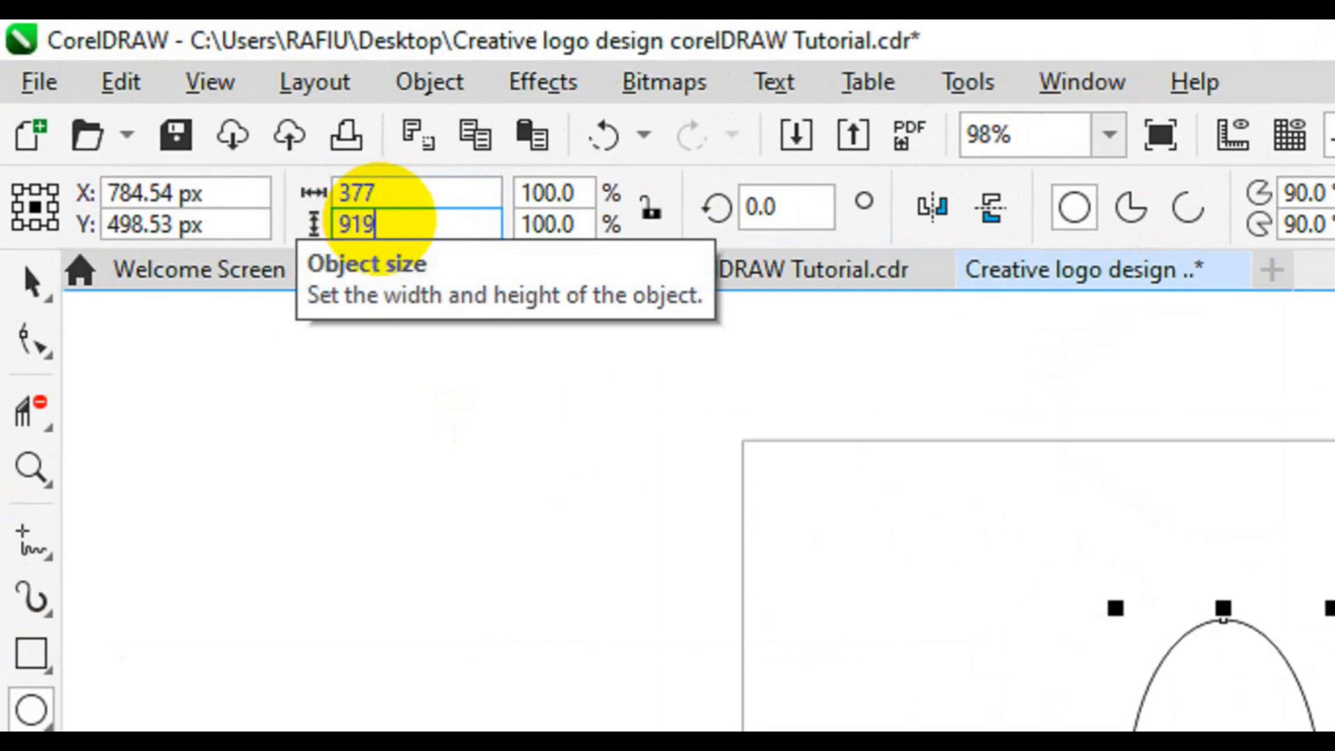
{"action": "key", "text": "Return"}
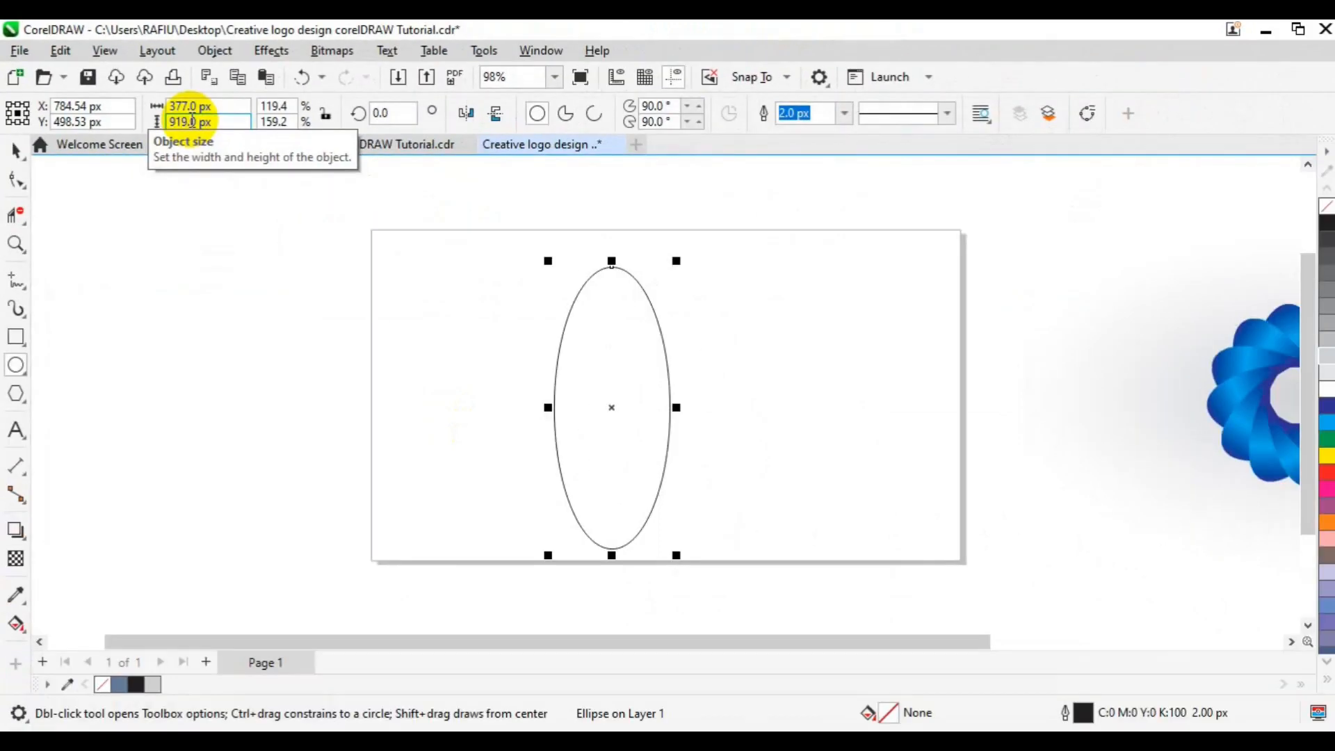
Center the ellipse on the page and select it for rotation
{"action": "key", "text": "p"}
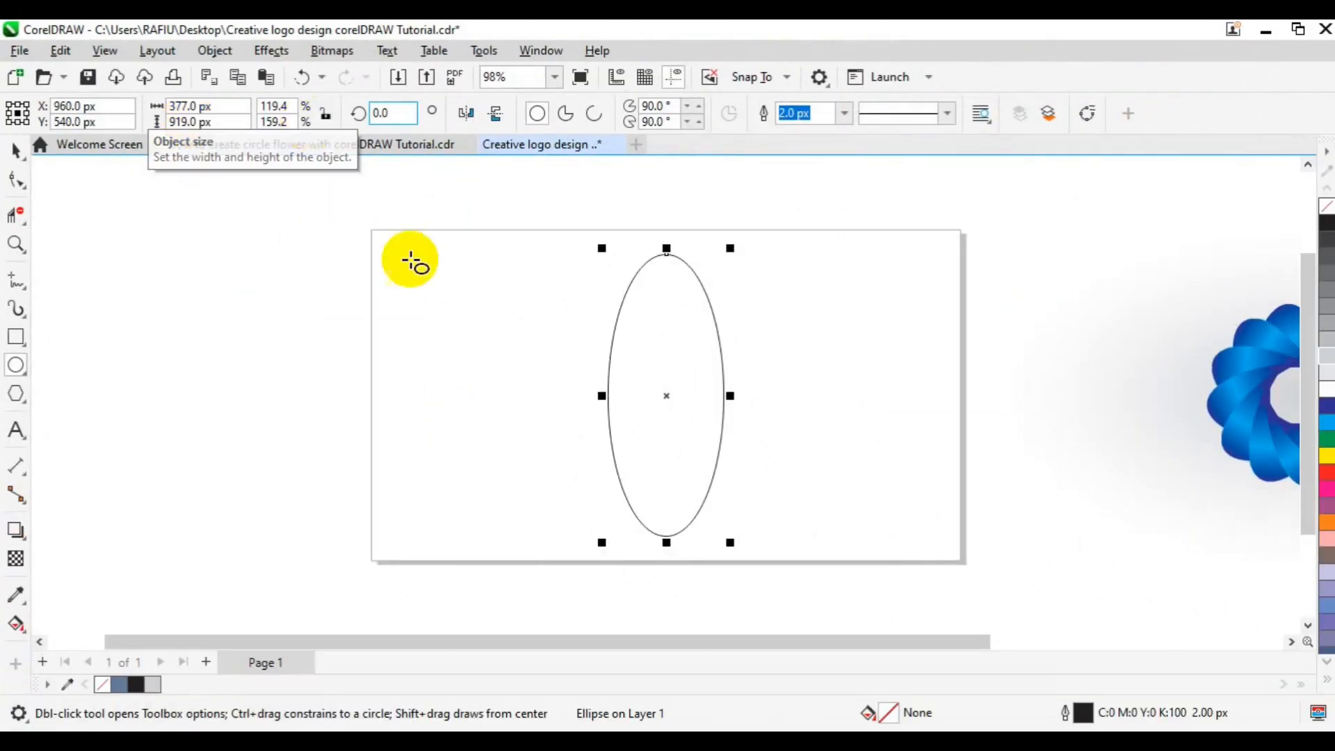
{"action": "key", "text": "space"}
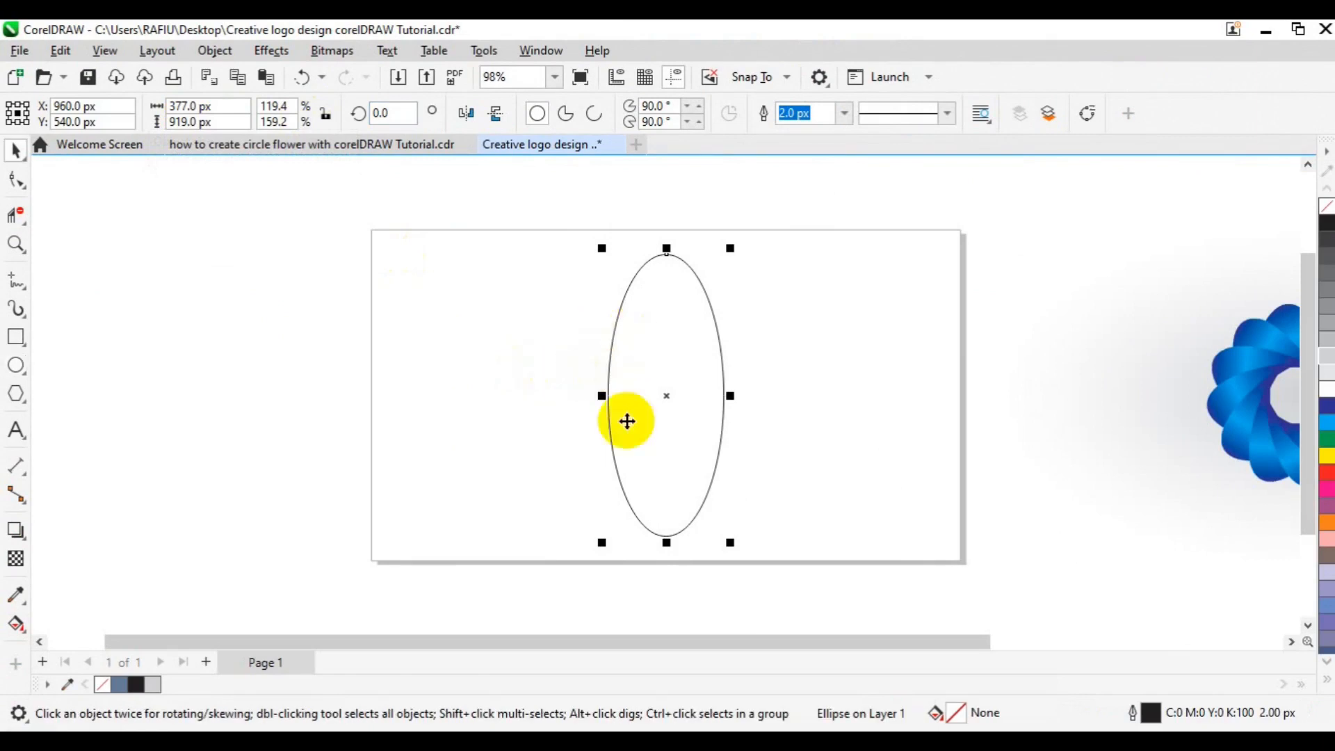
{"action": "left_click", "coordinate": [664, 401]}
{"action": "left_click", "coordinate": [664, 402]}
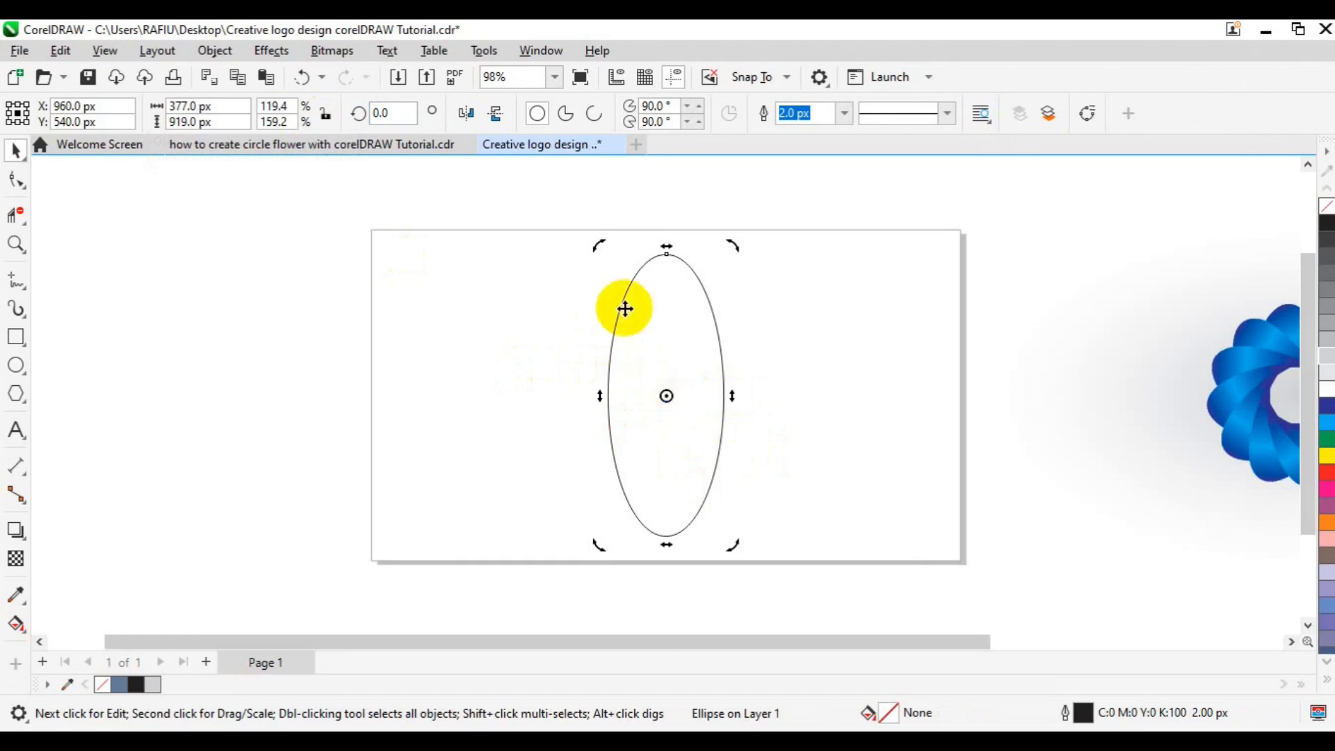
Open the Transform docker and rotate the ellipse by 30° with 12 copies around its center
{"action": "left_click", "coordinate": [557, 49]}
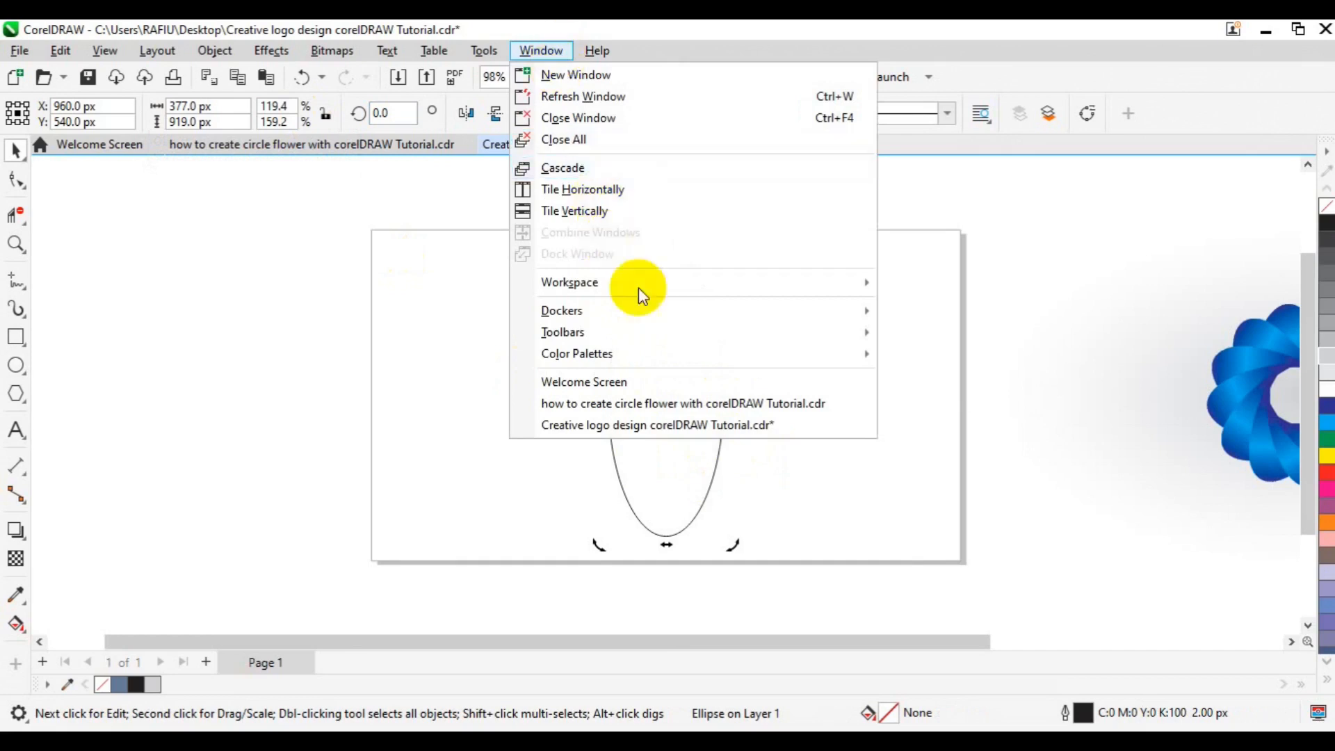
{"action": "mouse_move", "coordinate": [645, 312]}
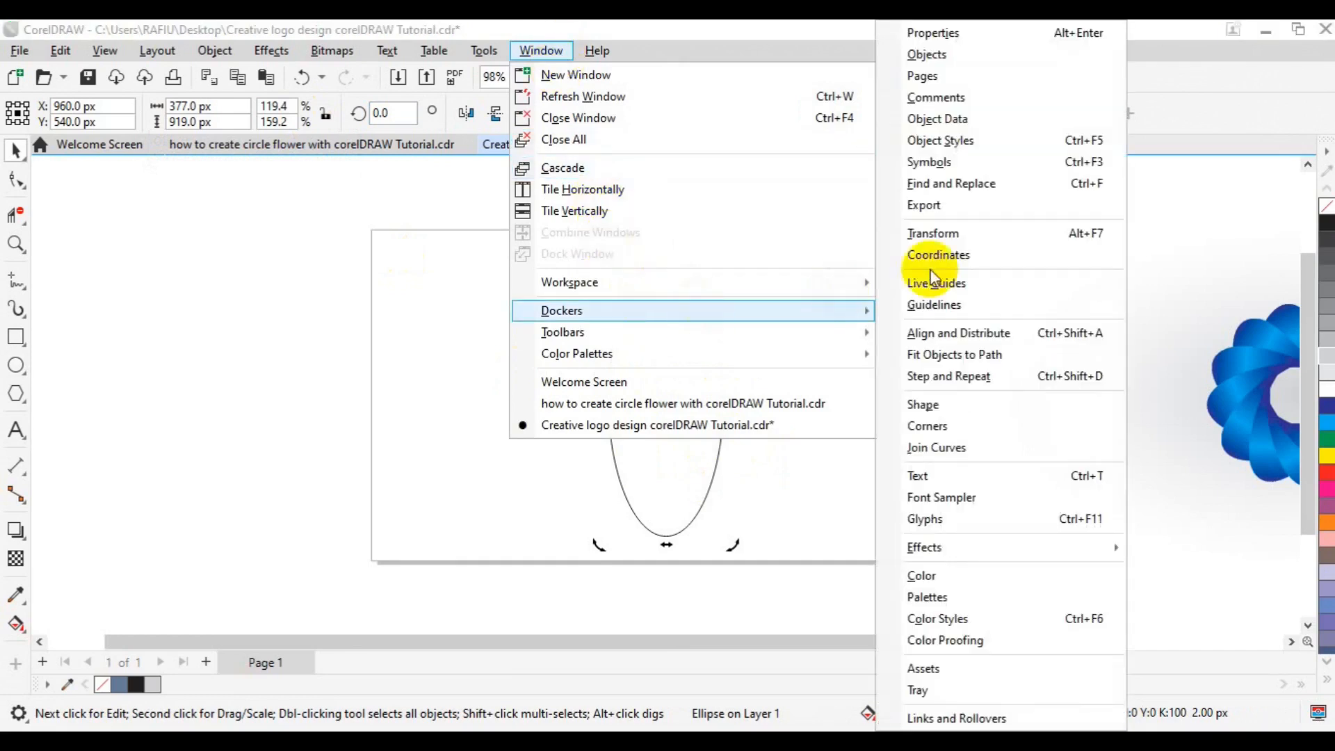
{"action": "left_click", "coordinate": [953, 236]}
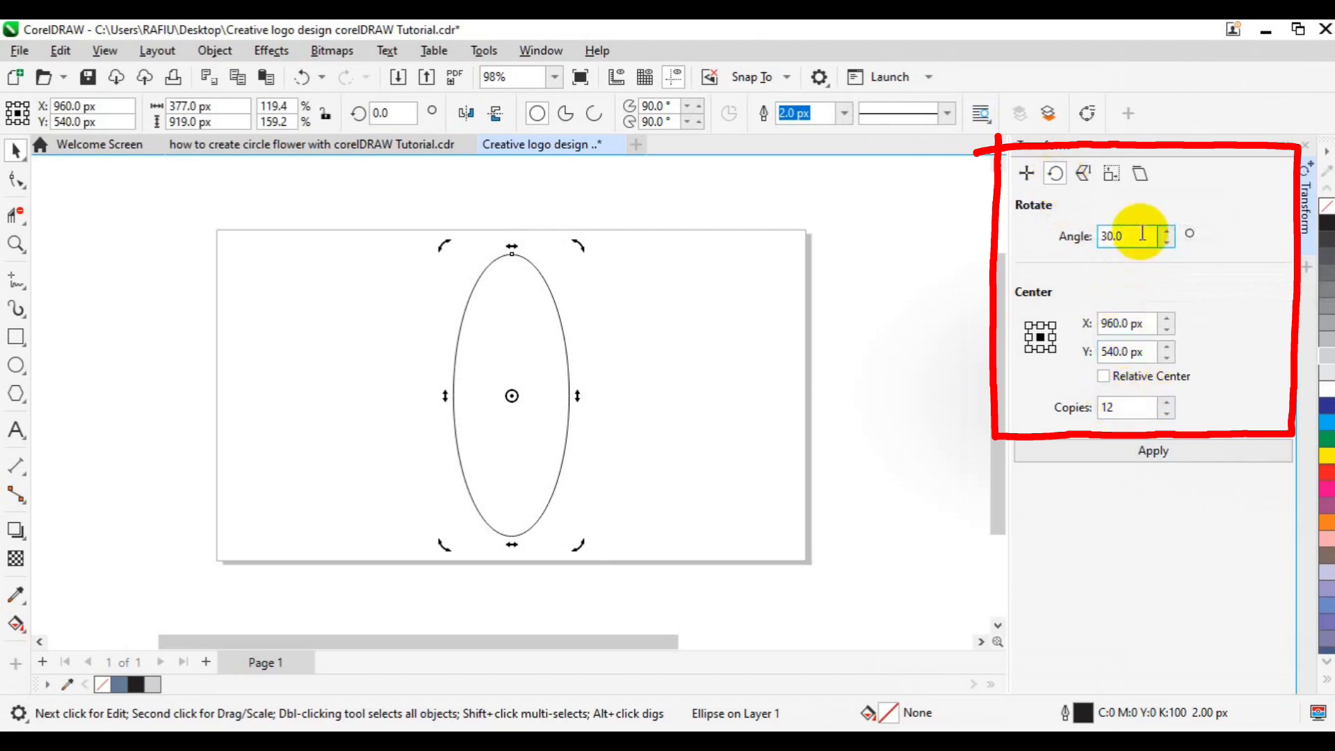
{"action": "left_click_drag", "start_coordinate": [1126, 235], "coordinate": [1081, 235]}
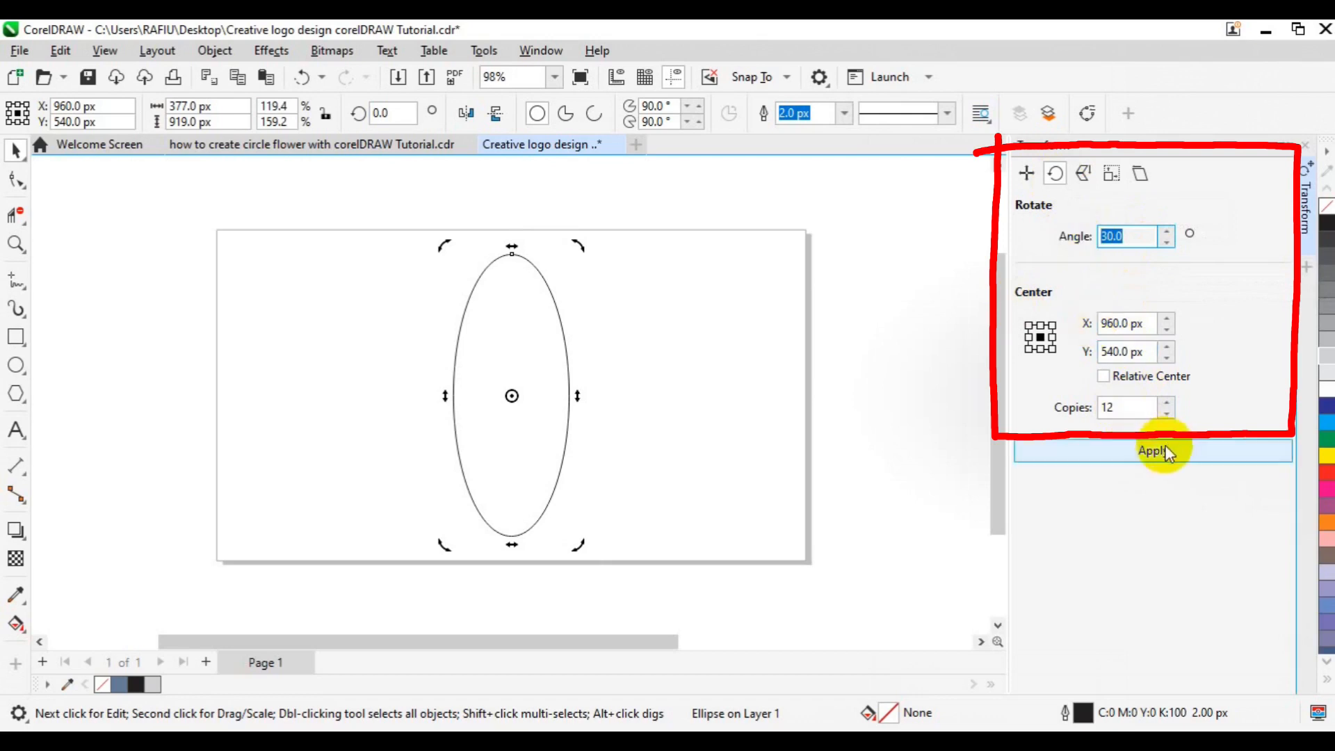
{"action": "left_click_drag", "start_coordinate": [1132, 408], "coordinate": [1083, 409]}
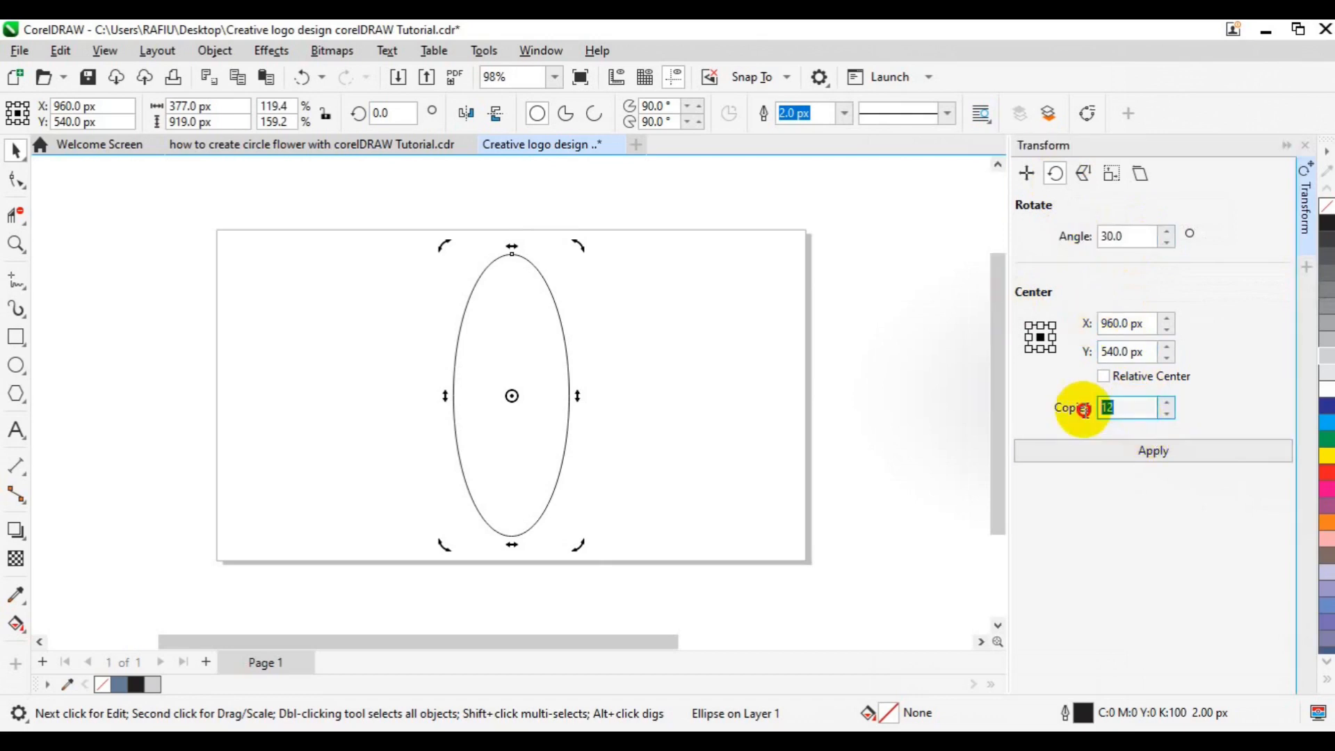
{"action": "left_click", "coordinate": [1117, 451]}
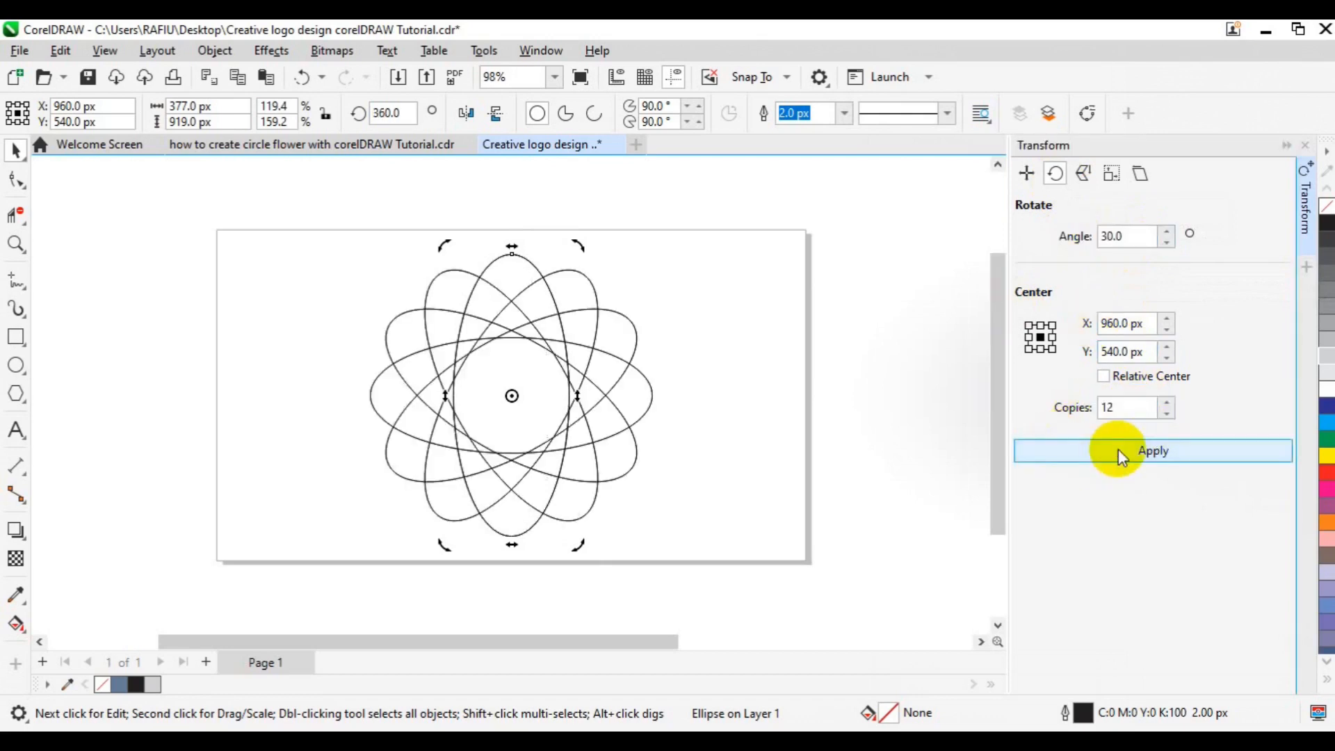
Remove the overlapping segments in the top petal area with the Virtual Segment Delete tool
{"action": "left_click", "coordinate": [808, 442]}
{"action": "left_click", "coordinate": [239, 439]}
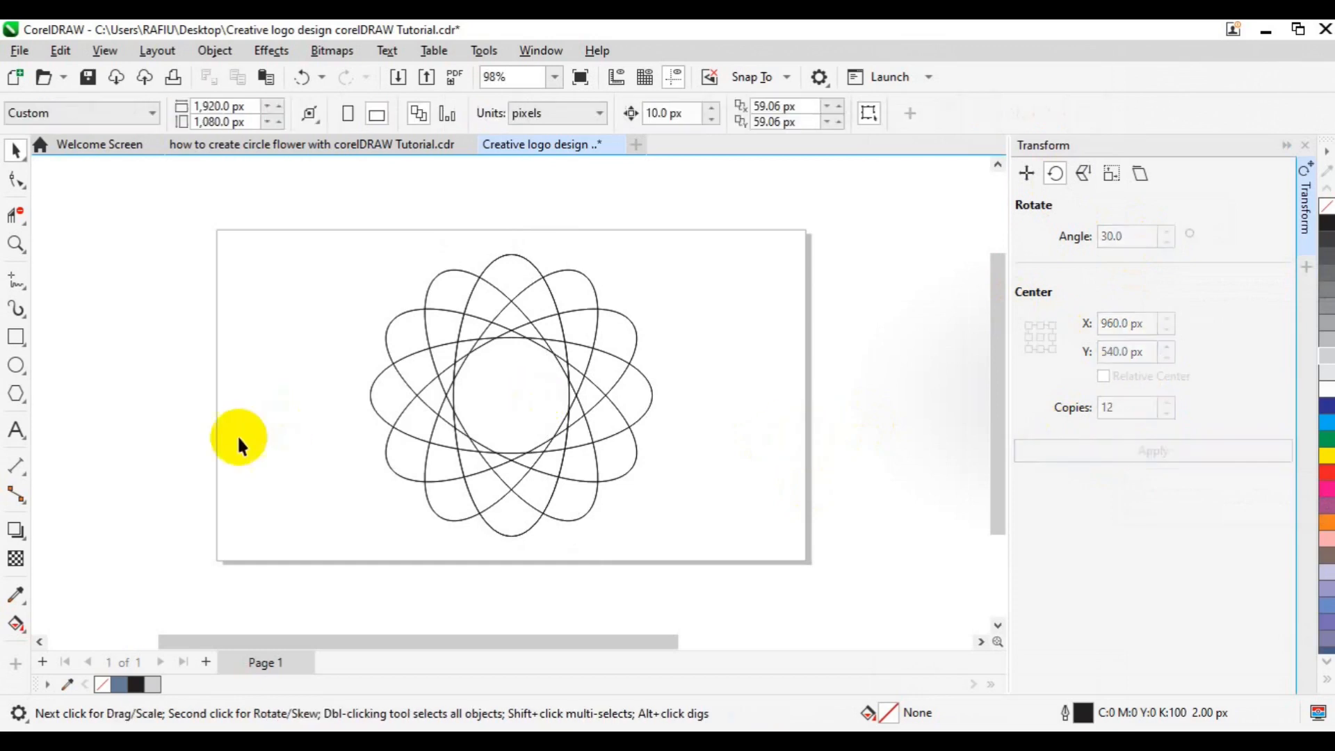
{"action": "left_click", "coordinate": [20, 223]}
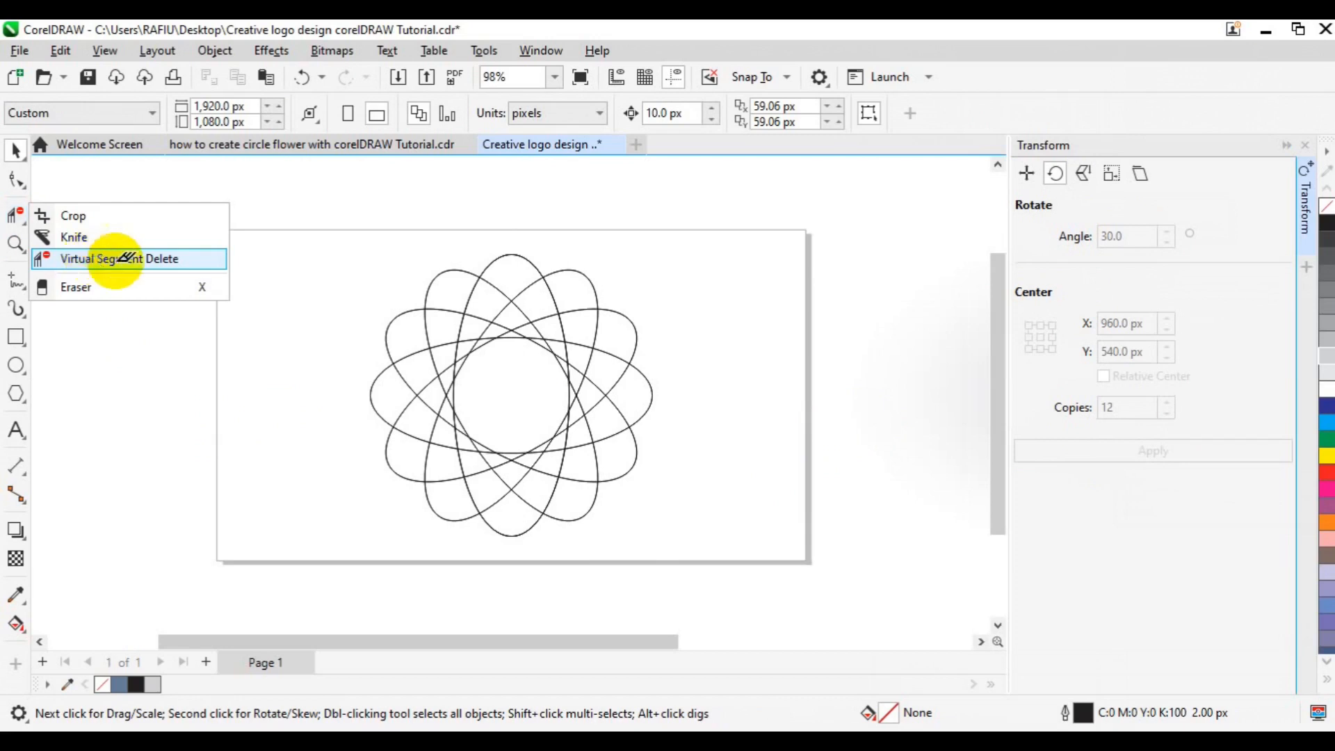
{"action": "left_click", "coordinate": [111, 259]}
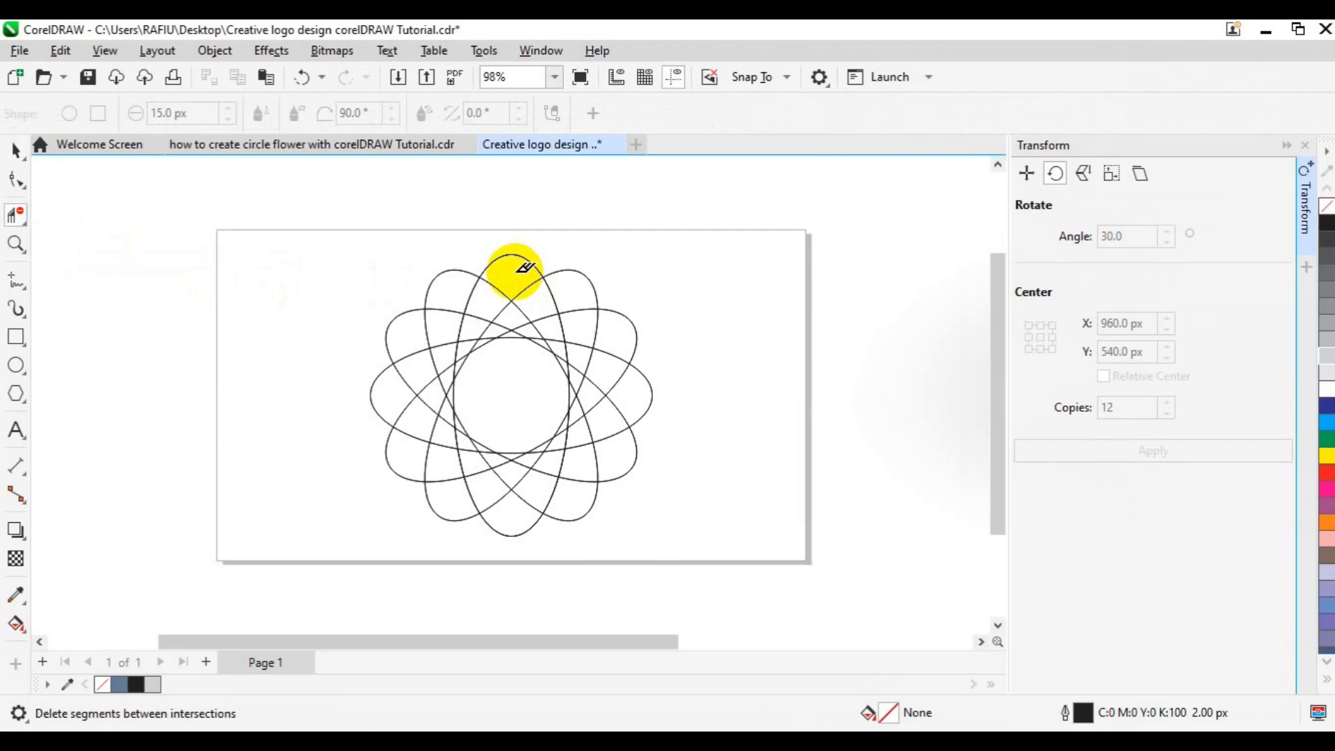
{"action": "left_click_drag", "start_coordinate": [514, 270], "coordinate": [565, 359]}
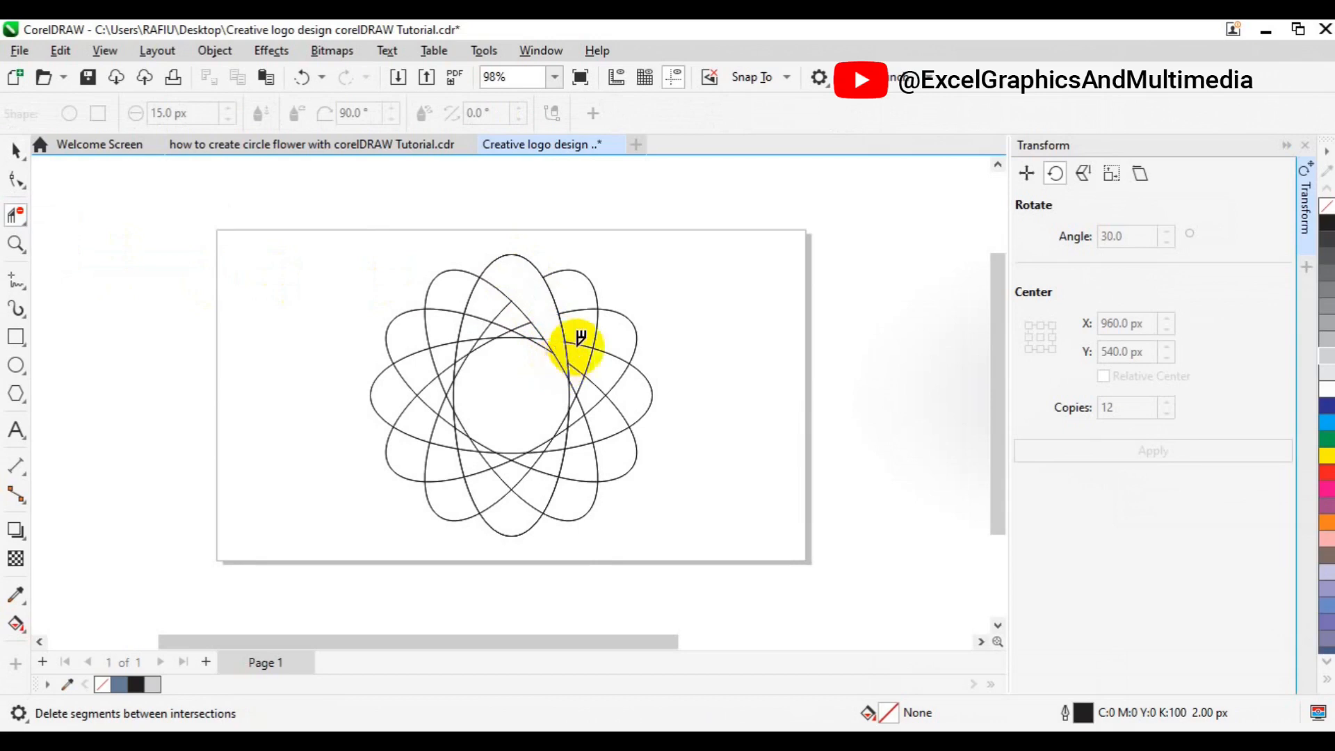
Create a filled shape from the top petal's enclosed region with Smart Fill
{"action": "left_click", "coordinate": [17, 632]}
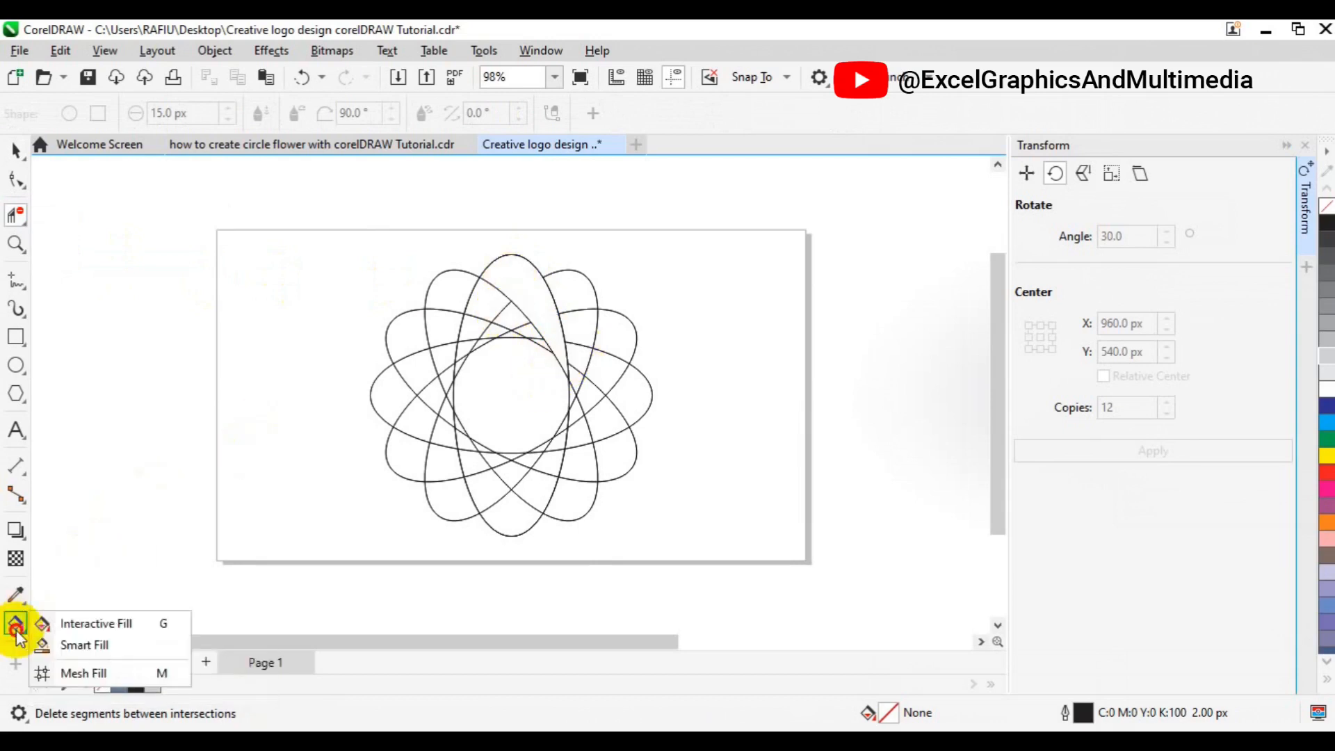
{"action": "left_click", "coordinate": [86, 646]}
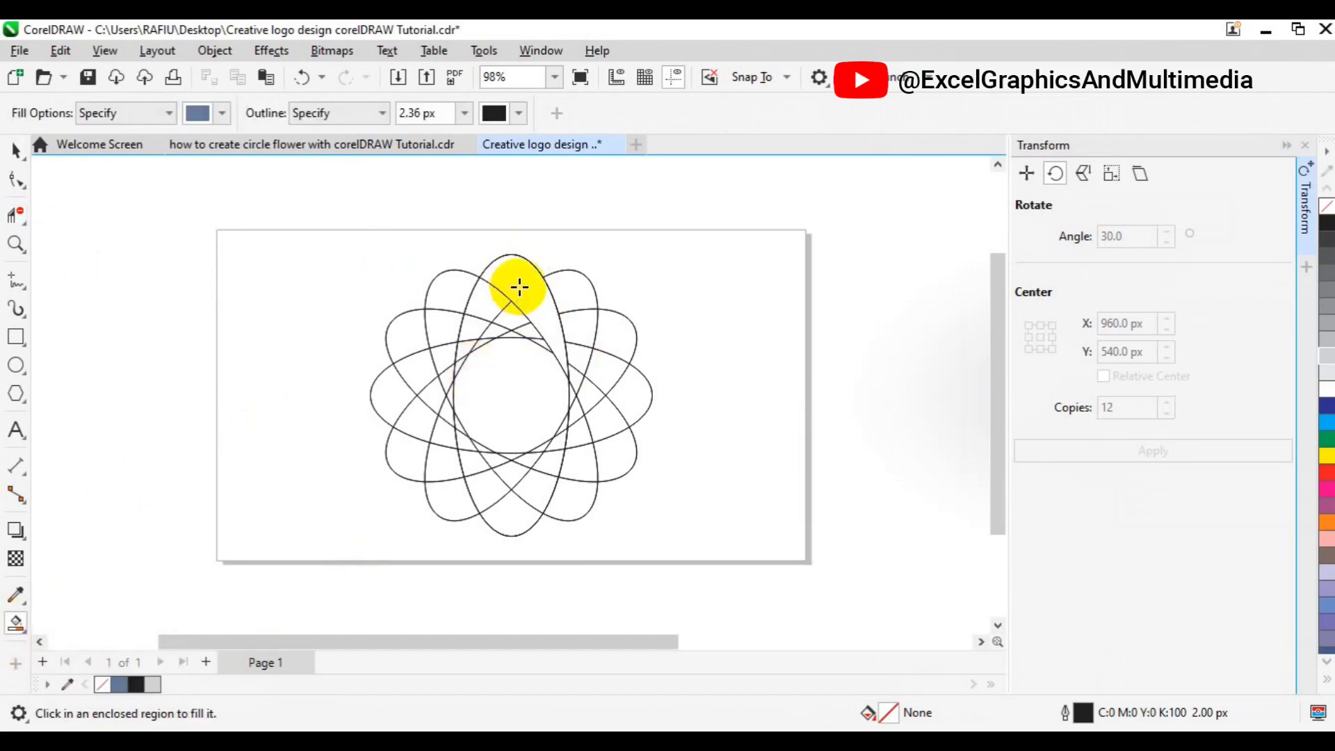
{"action": "left_click", "coordinate": [520, 287]}
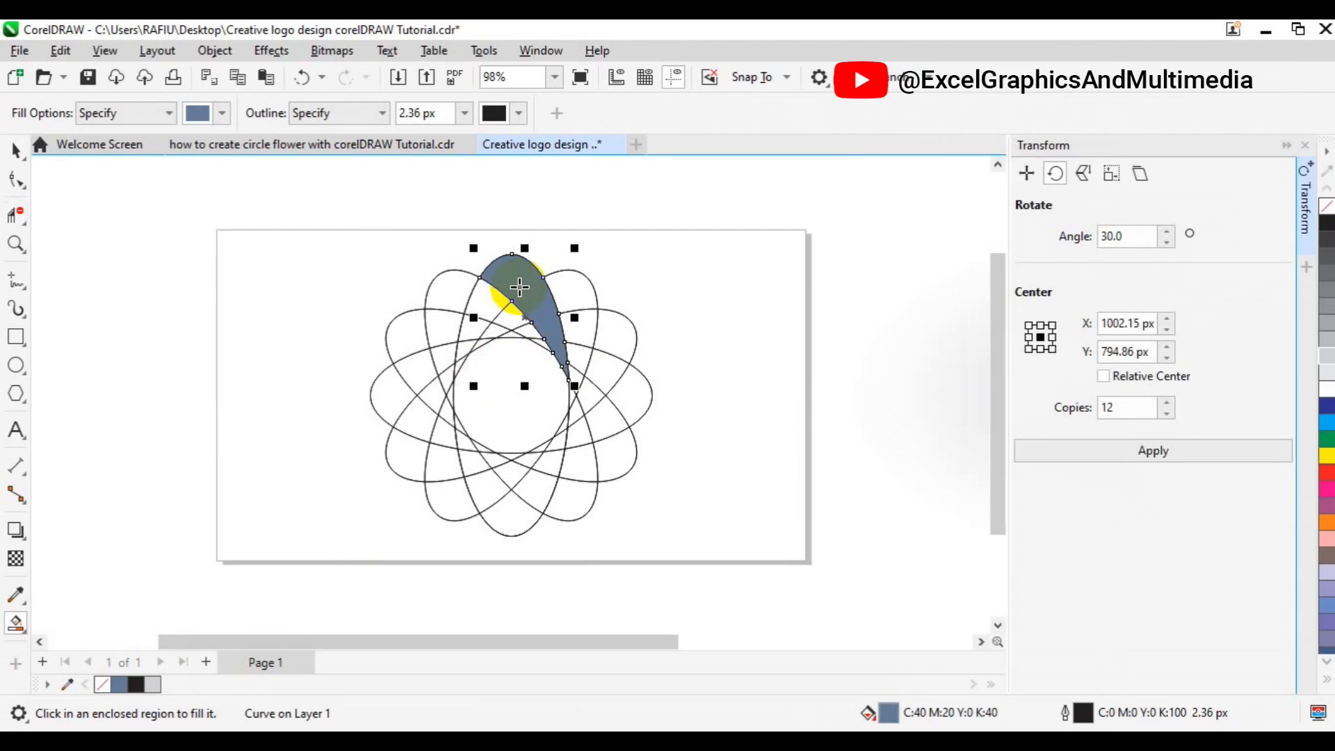
Apply a fountain fill to the petal shape with the Interactive Fill tool, angling the gradient along the petal
{"action": "key", "text": "space"}
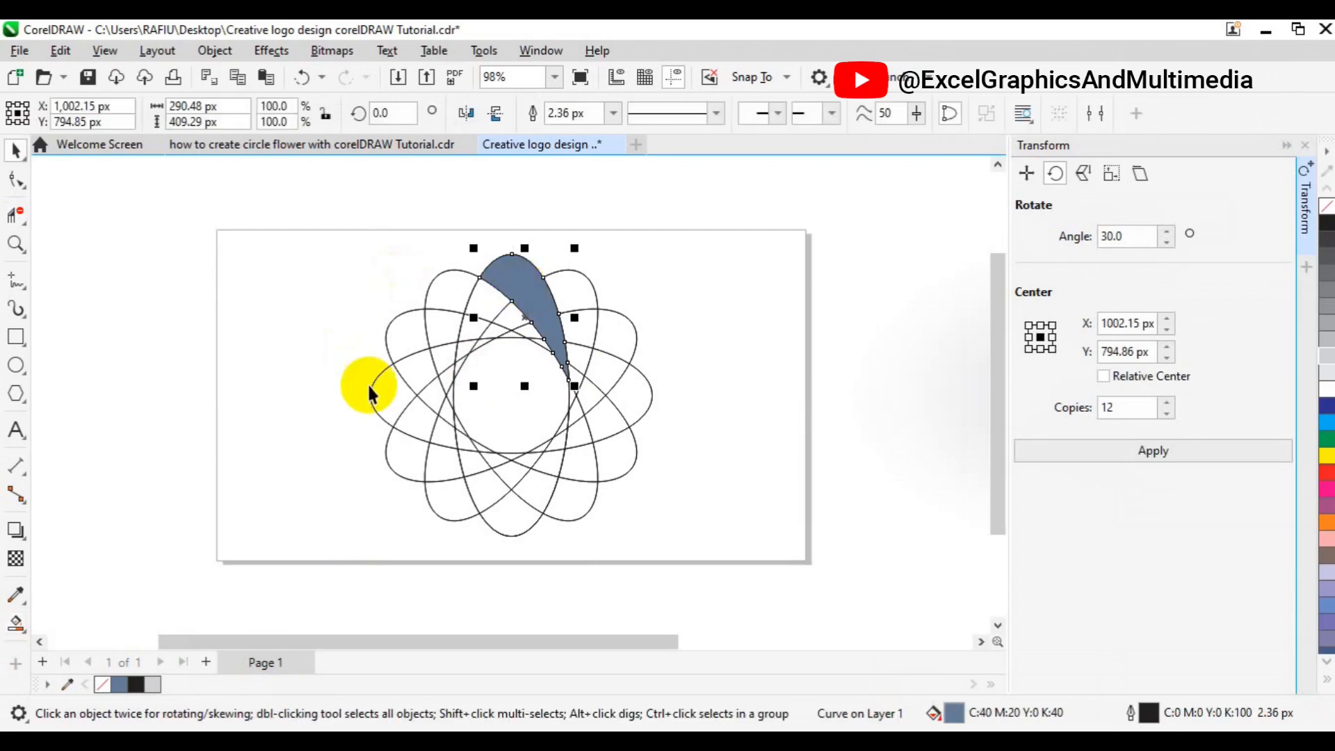
{"action": "left_click", "coordinate": [20, 632]}
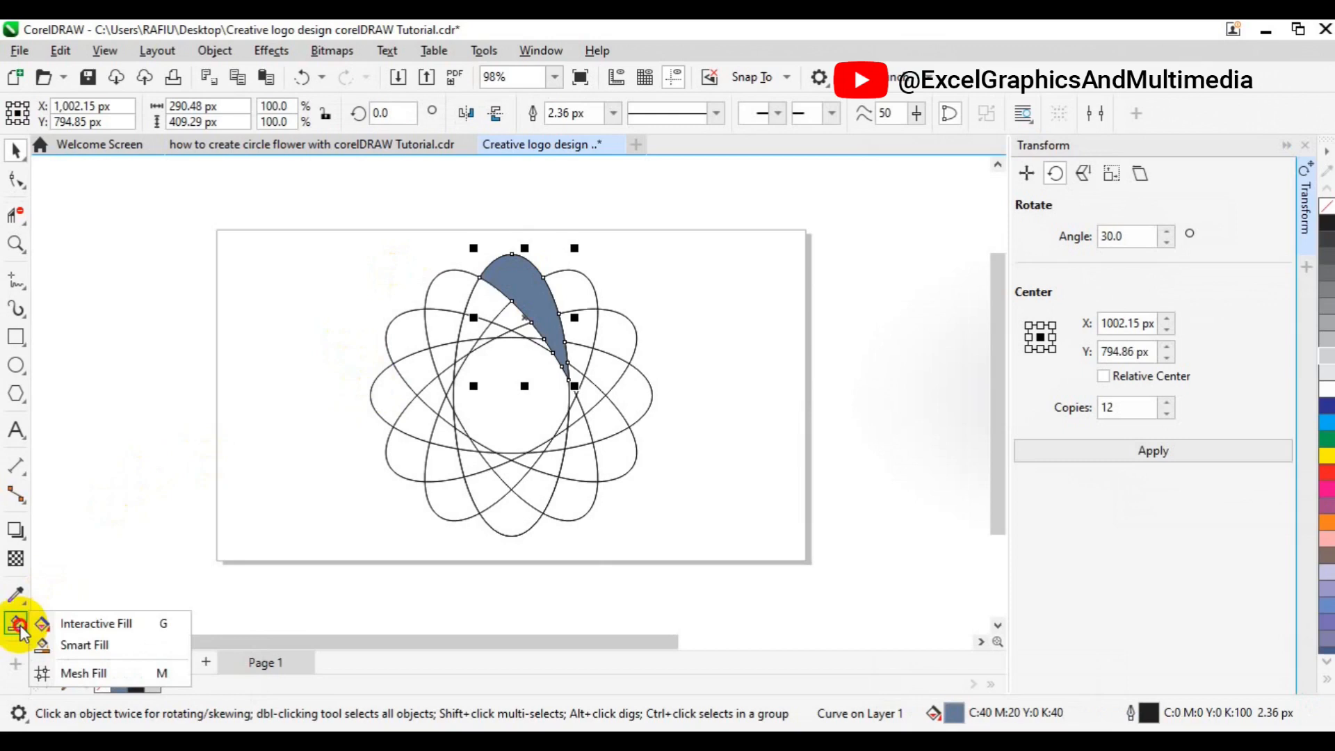
{"action": "left_click", "coordinate": [76, 625]}
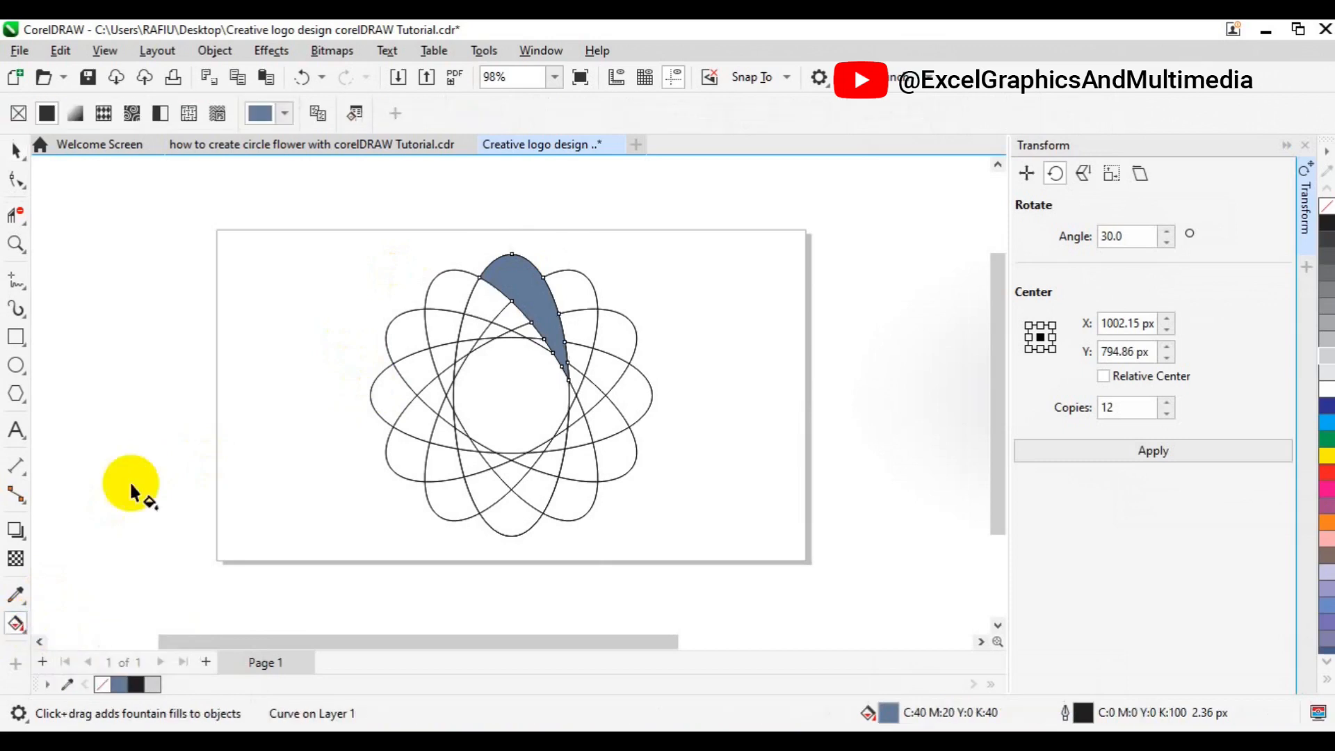
{"action": "left_click", "coordinate": [77, 113]}
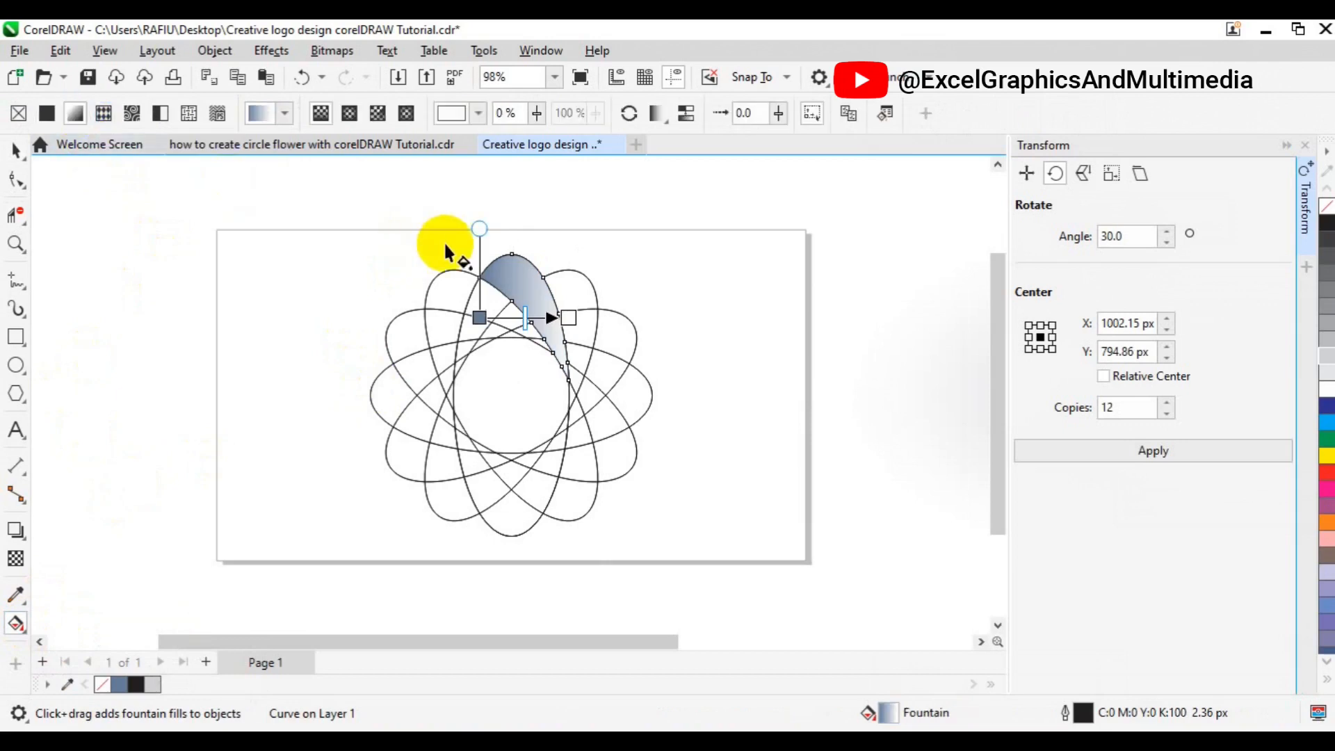
{"action": "left_click_drag", "start_coordinate": [487, 257], "coordinate": [564, 341]}
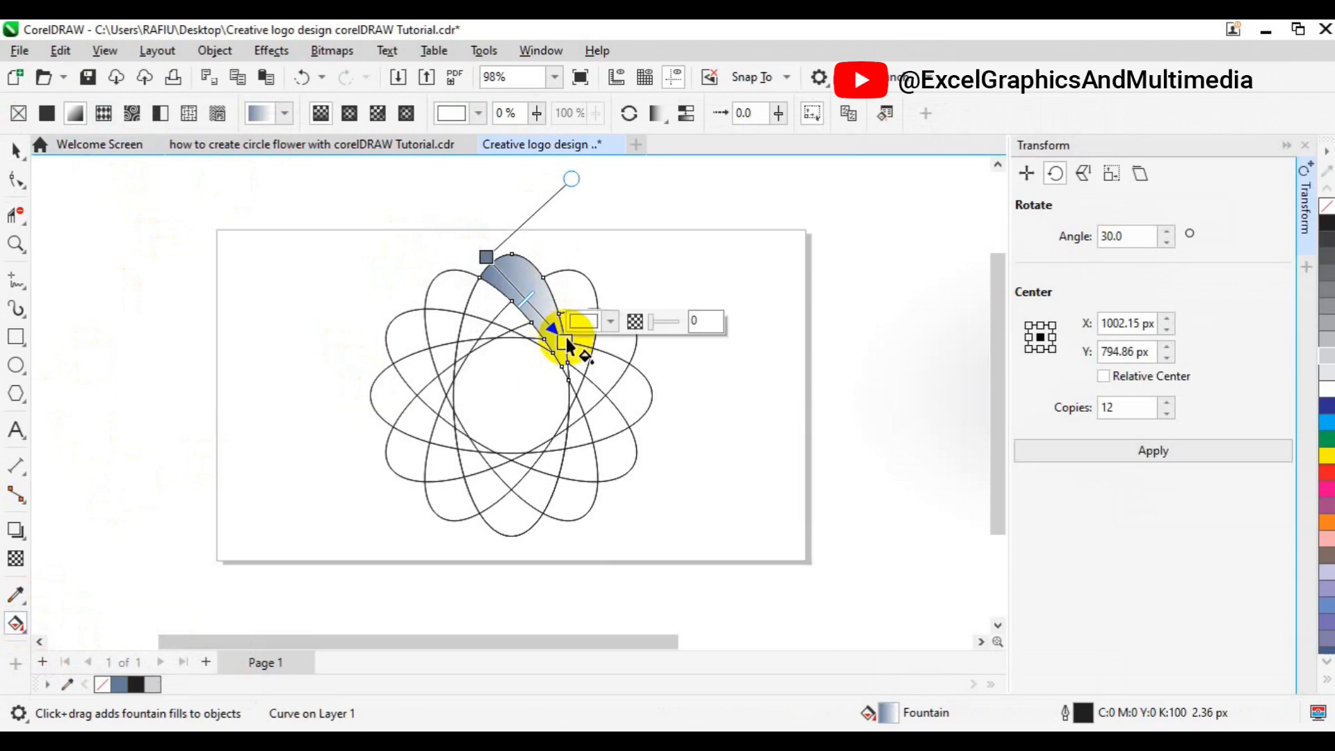
Set the gradient's end node color to dark blue from the CMYK palette
{"action": "left_click", "coordinate": [609, 322]}
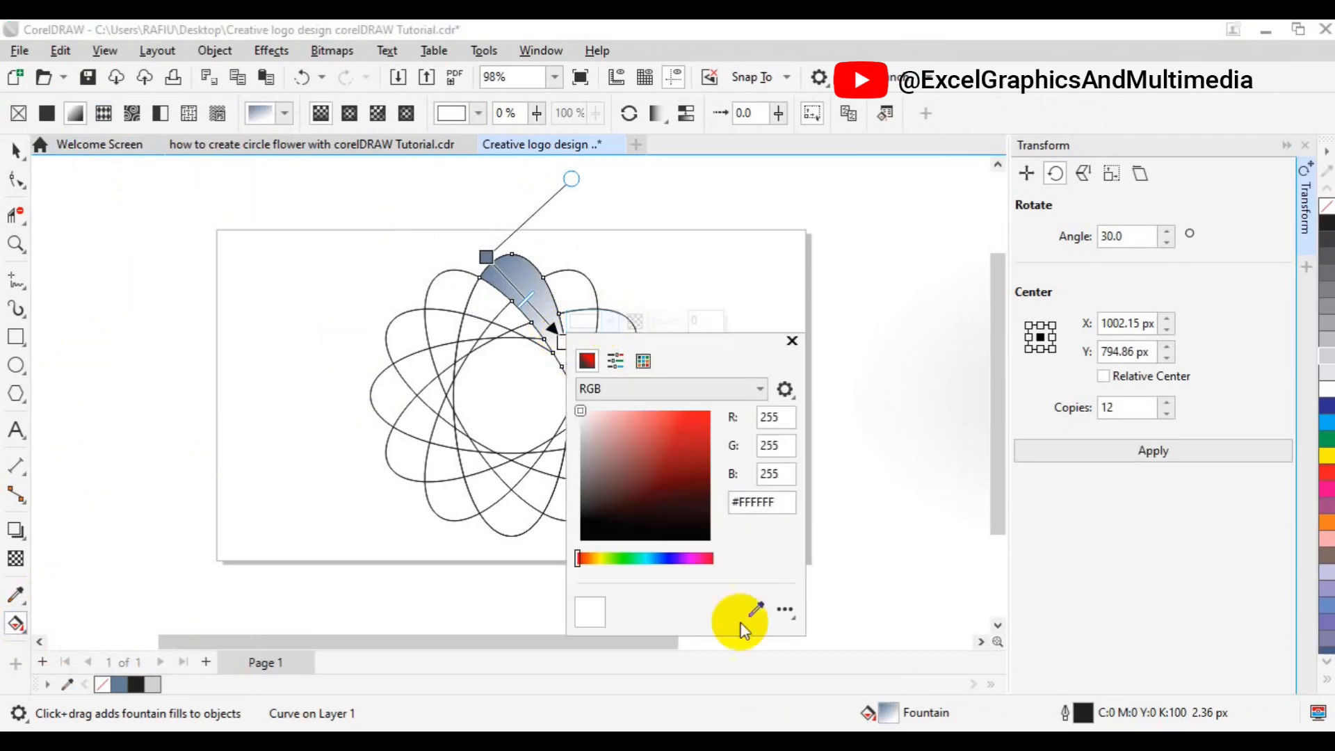
{"action": "left_click", "coordinate": [643, 361]}
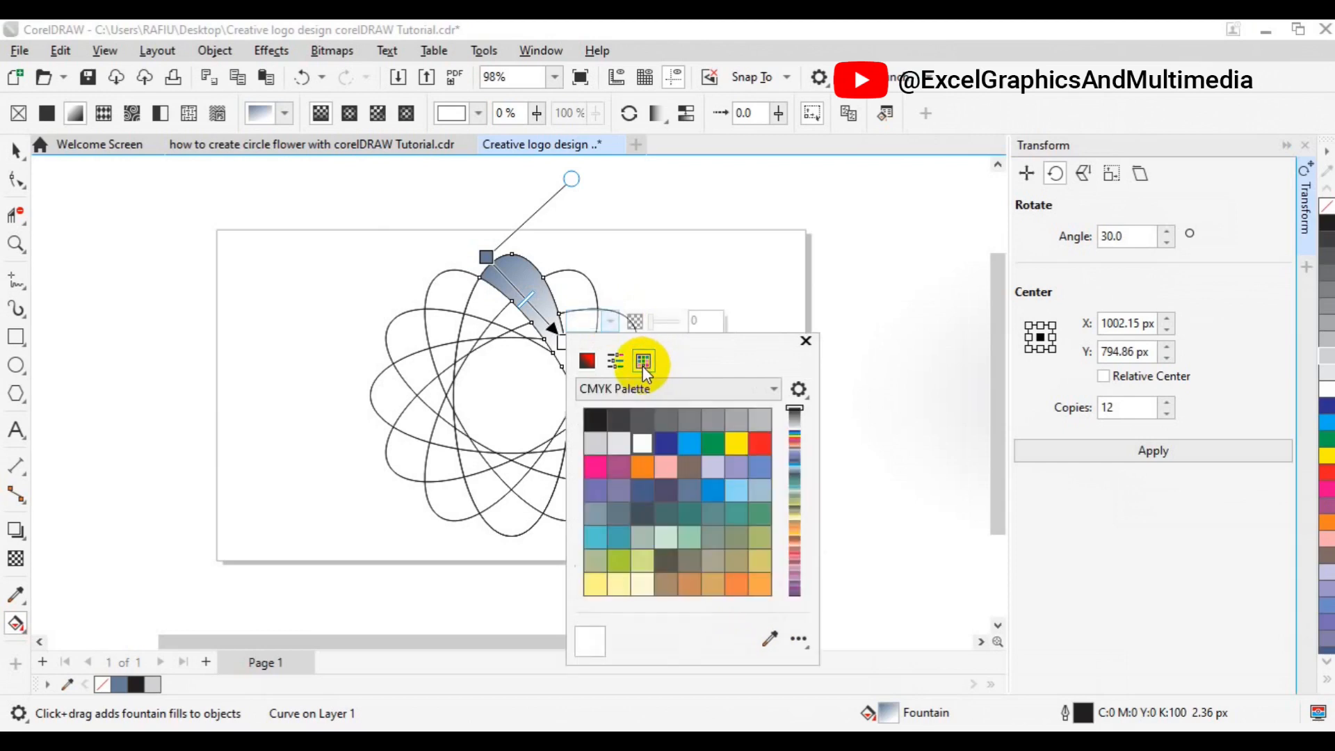
{"action": "left_click", "coordinate": [666, 448]}
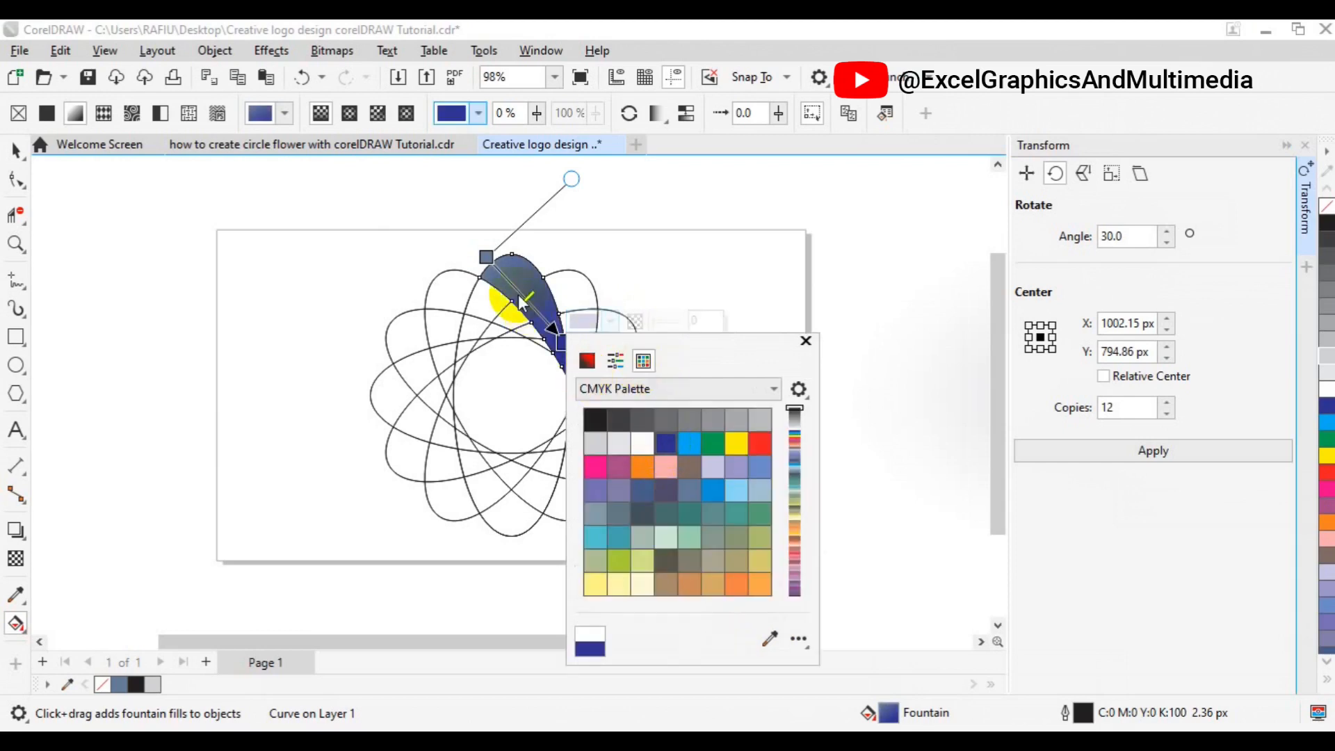
Set the gradient's start node color to dark blue from the CMYK palette as well
{"action": "left_click", "coordinate": [486, 259]}
{"action": "left_click", "coordinate": [487, 258]}
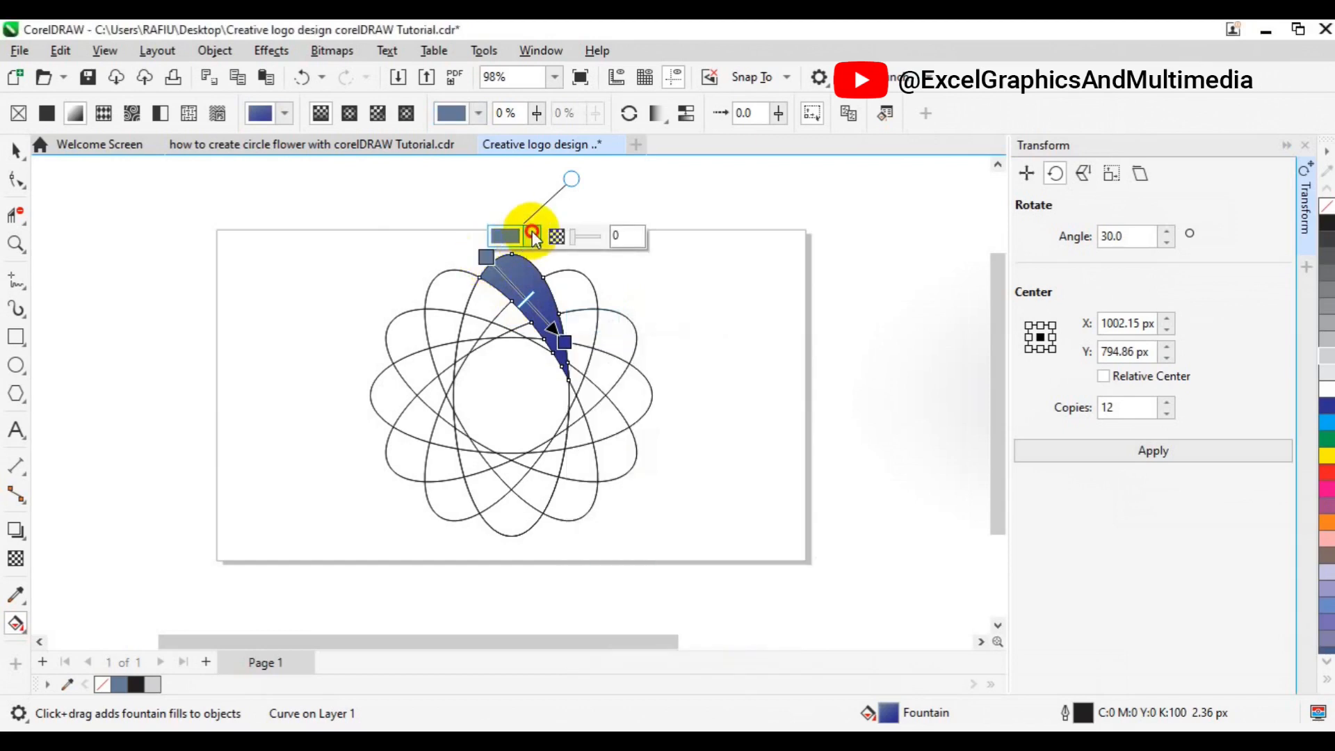
{"action": "left_click", "coordinate": [534, 238]}
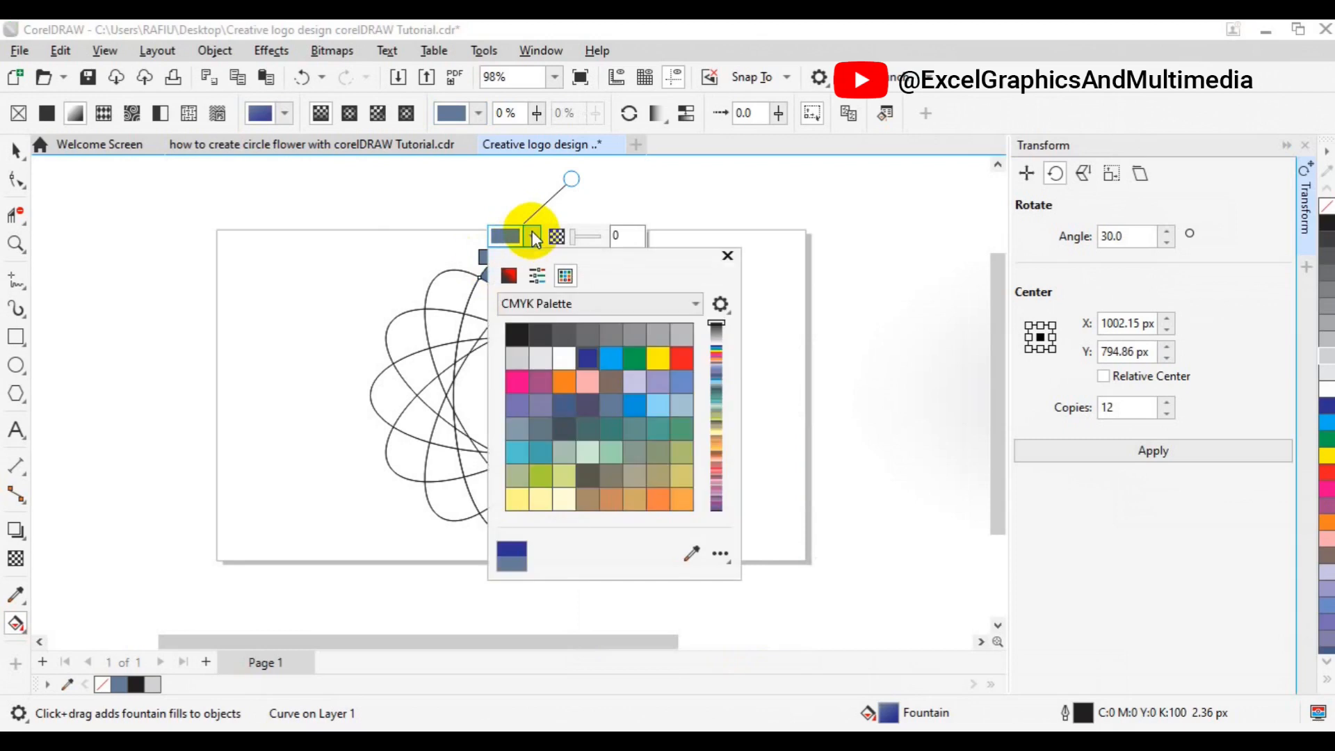
{"action": "left_click", "coordinate": [591, 358]}
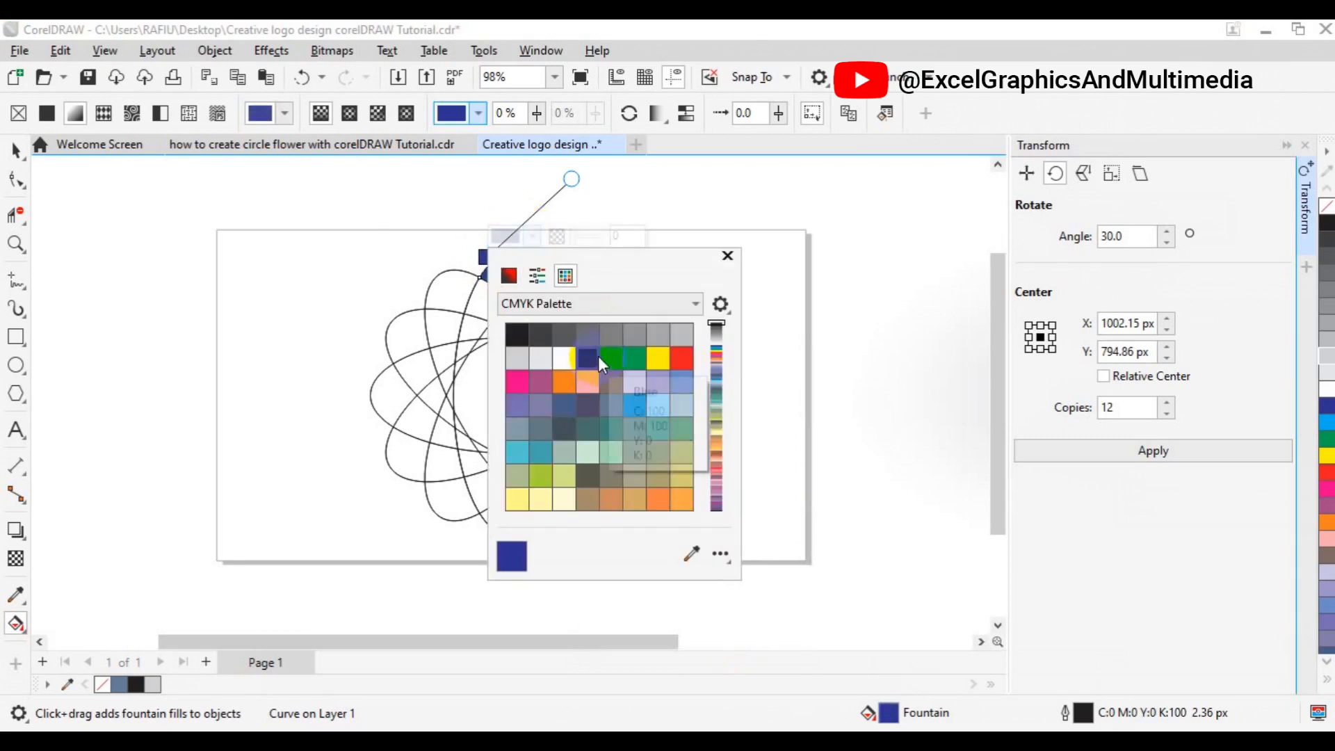
Add a middle node to the petal's gradient, set it to light blue from the CMYK palette, and nudge it into place
{"action": "left_click", "coordinate": [482, 270]}
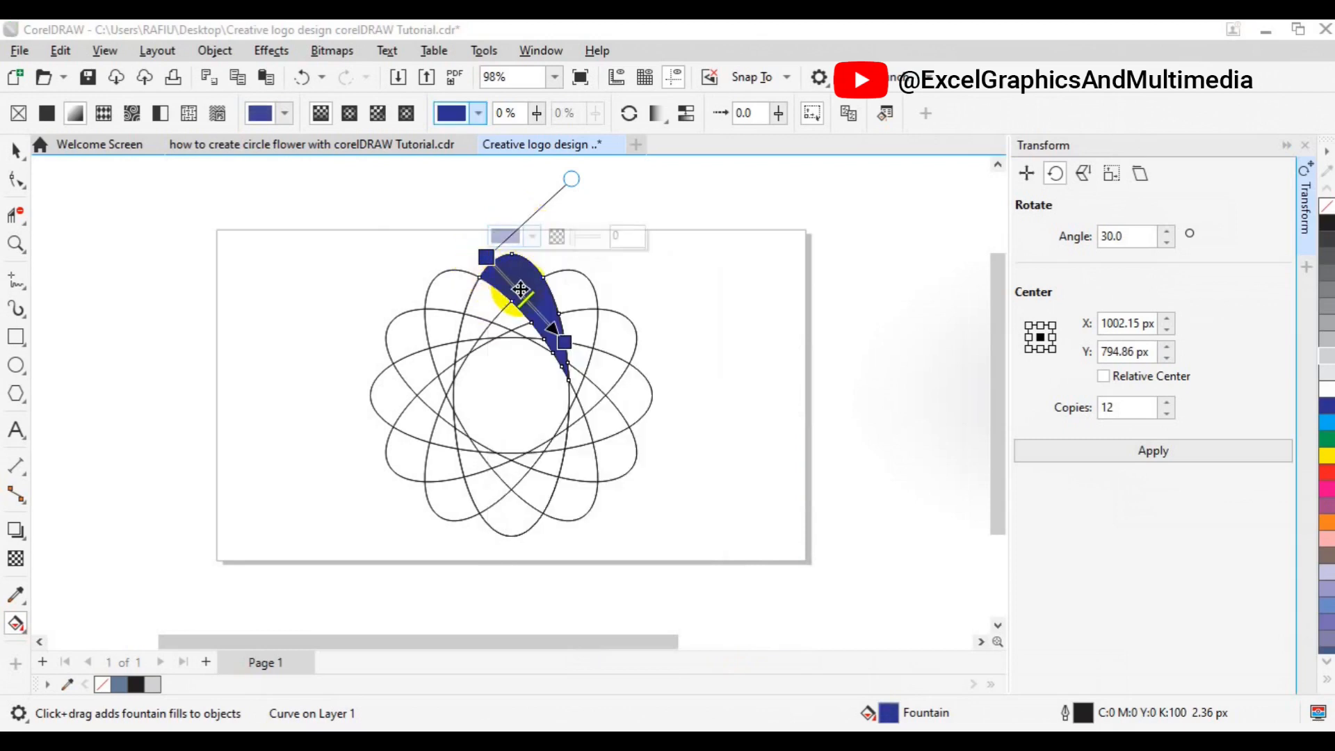
{"action": "left_click", "coordinate": [521, 291]}
{"action": "double_click", "coordinate": [521, 293]}
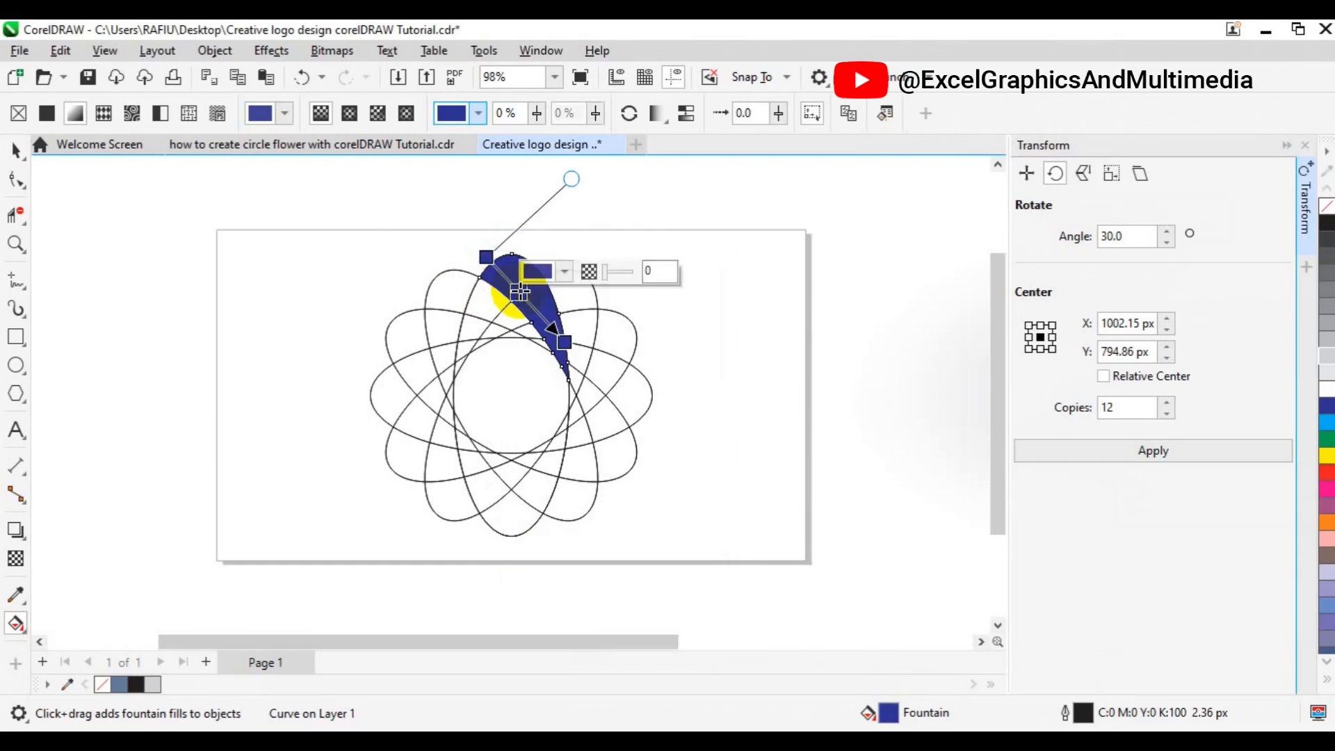
{"action": "left_click", "coordinate": [566, 271]}
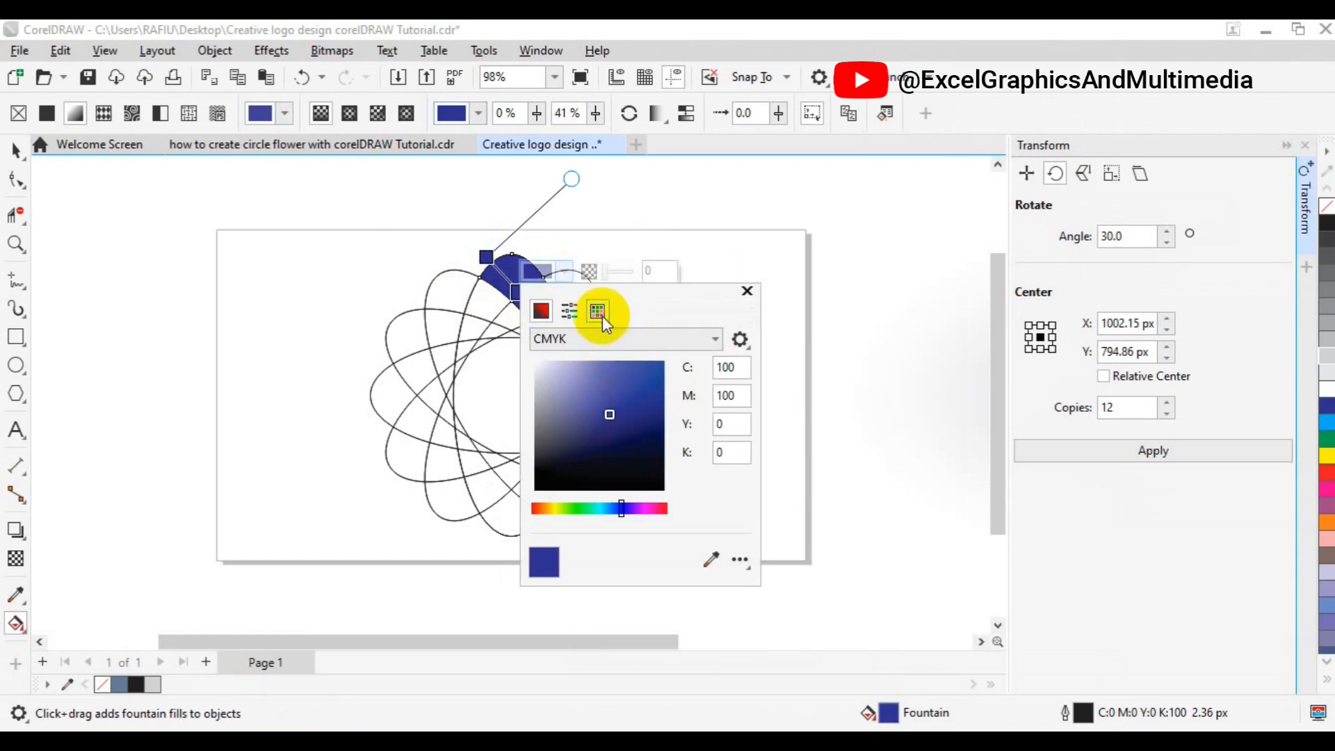
{"action": "left_click", "coordinate": [600, 314]}
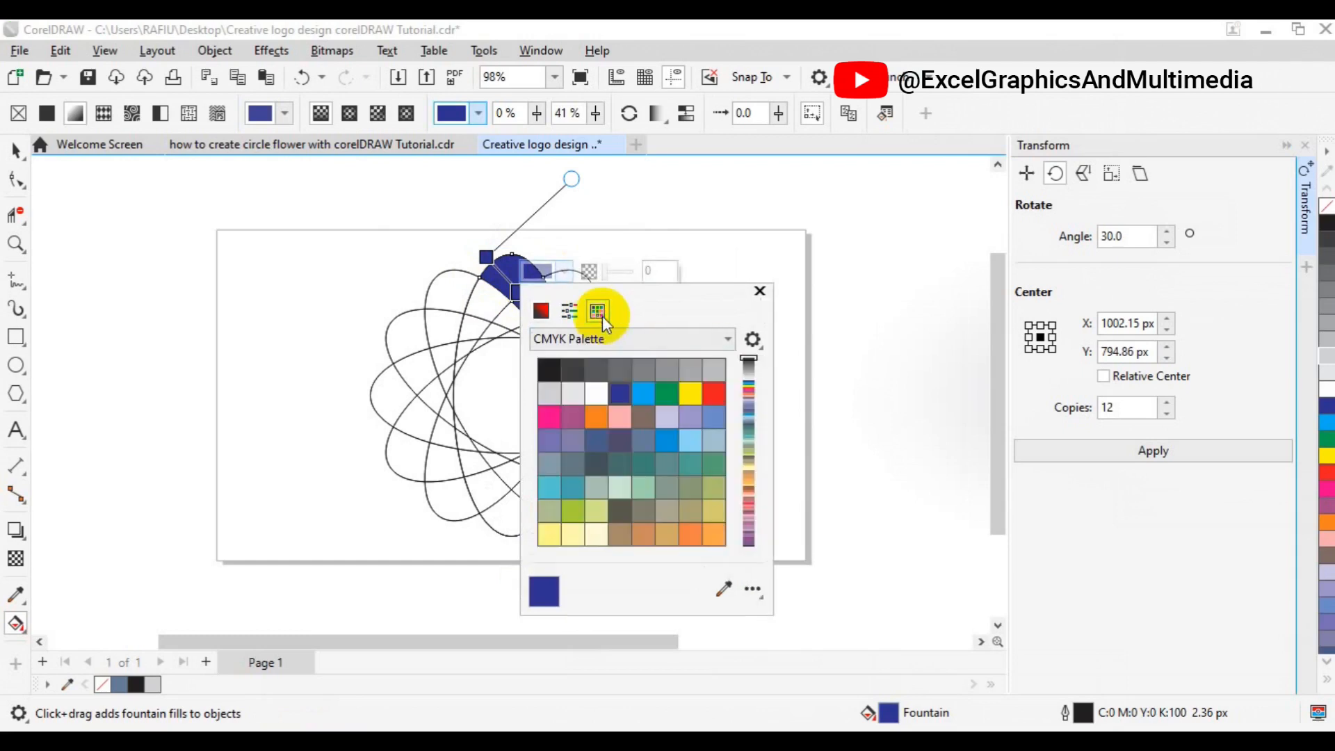
{"action": "left_click", "coordinate": [644, 396]}
{"action": "left_click", "coordinate": [486, 258]}
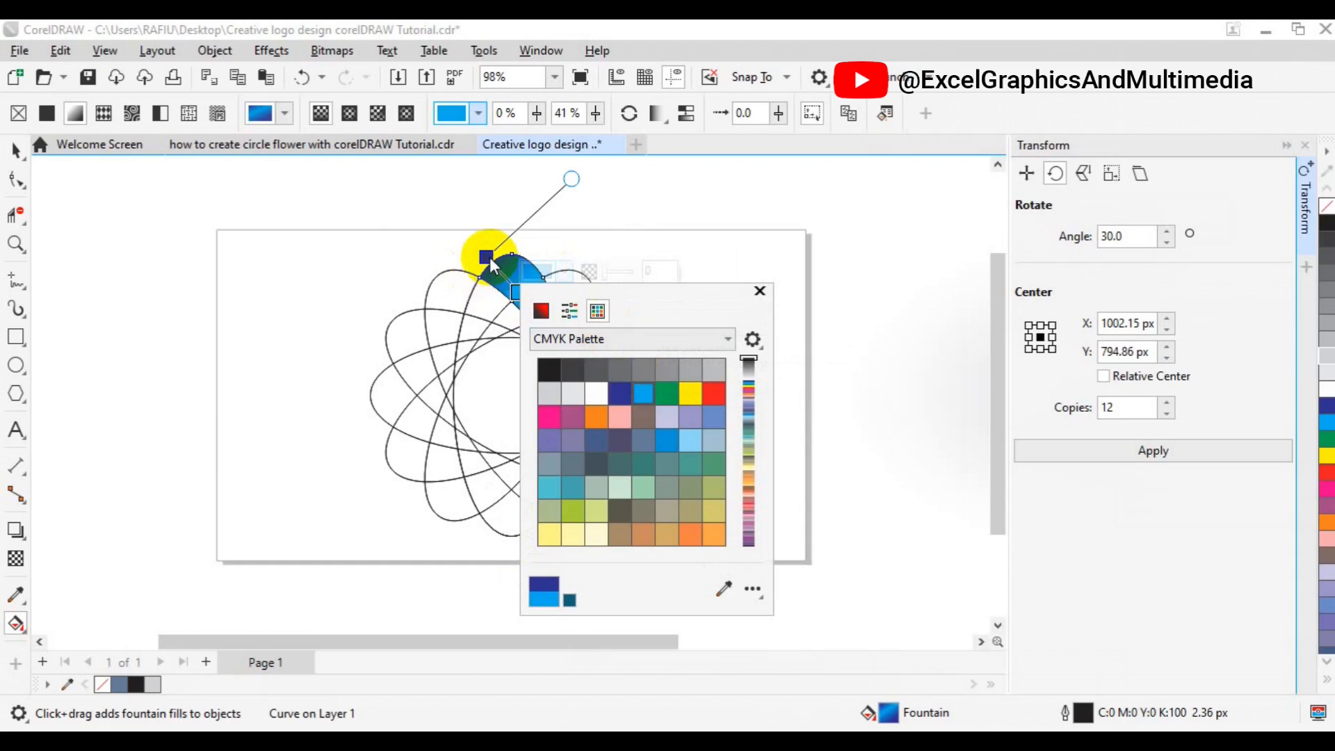
{"action": "left_click", "coordinate": [516, 292]}
{"action": "left_click_drag", "start_coordinate": [516, 292], "coordinate": [522, 296]}
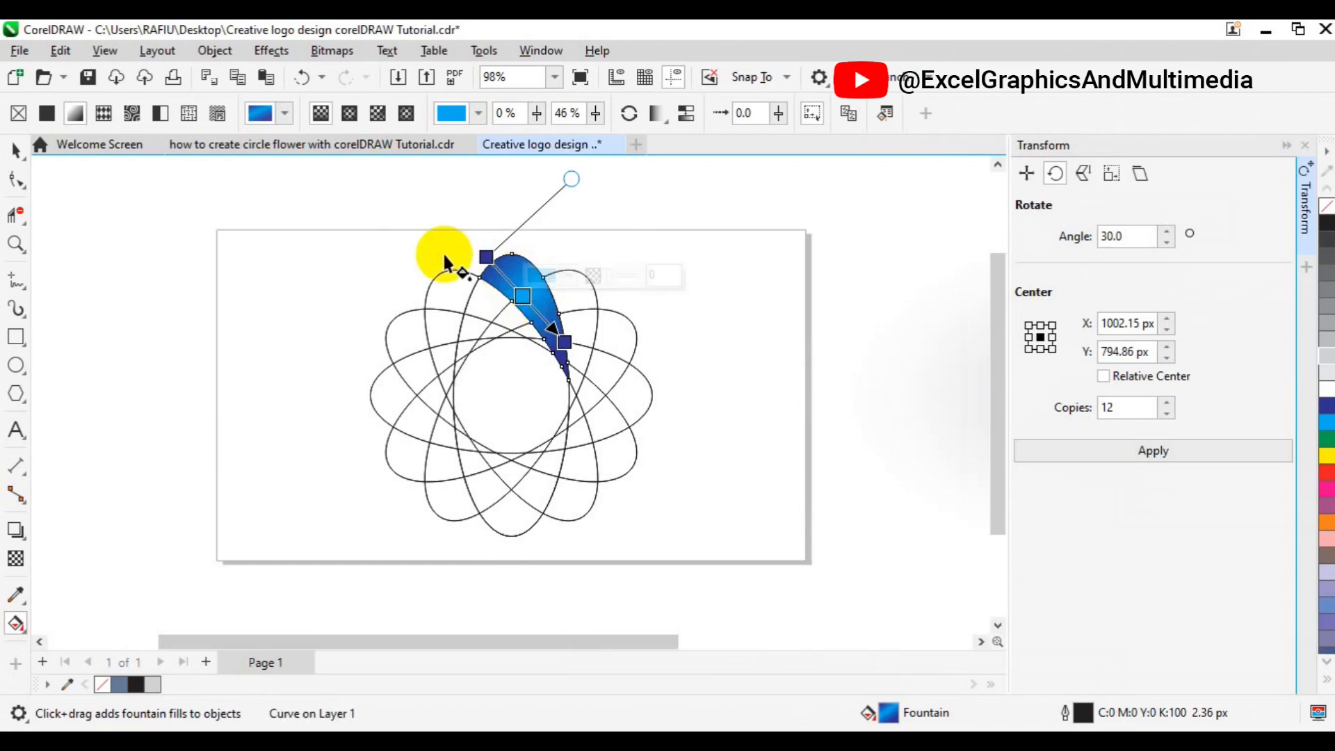
Remove the outline from the gradient-filled petal
{"action": "left_click", "coordinate": [14, 148]}
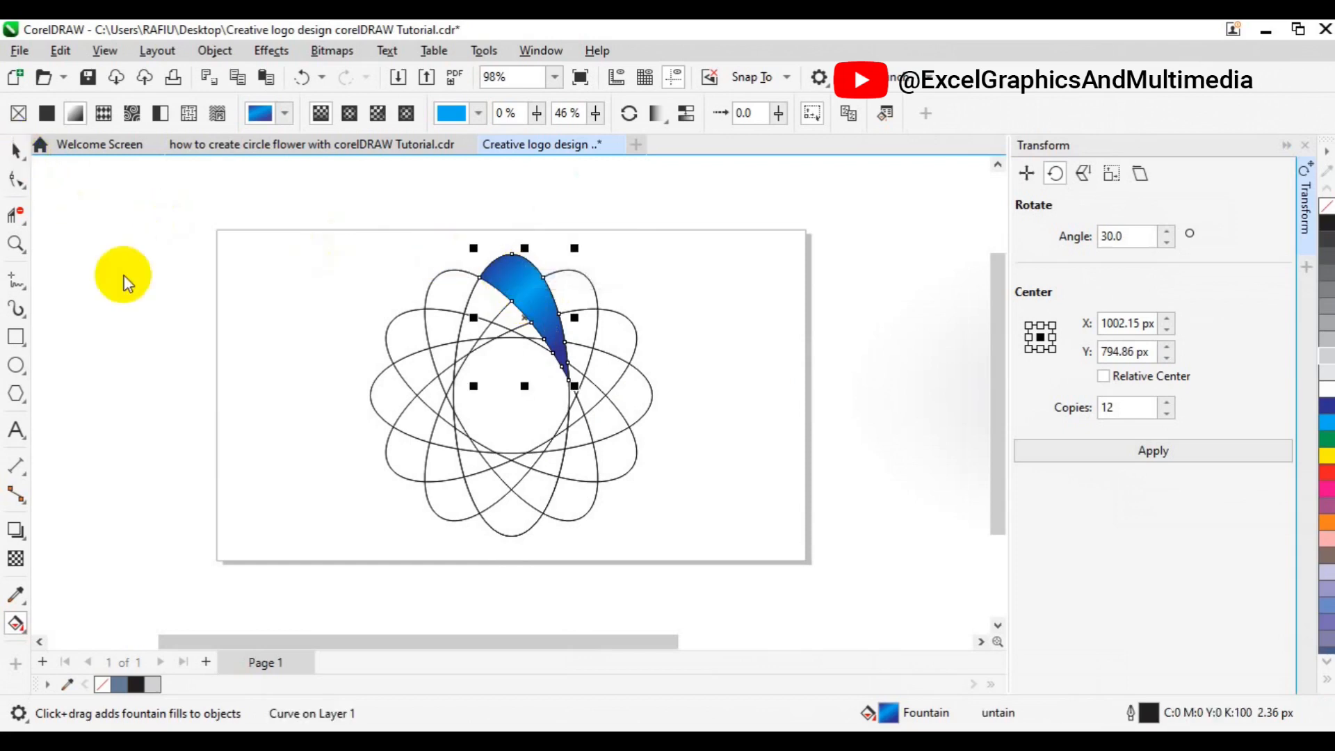
{"action": "right_click", "coordinate": [106, 688]}
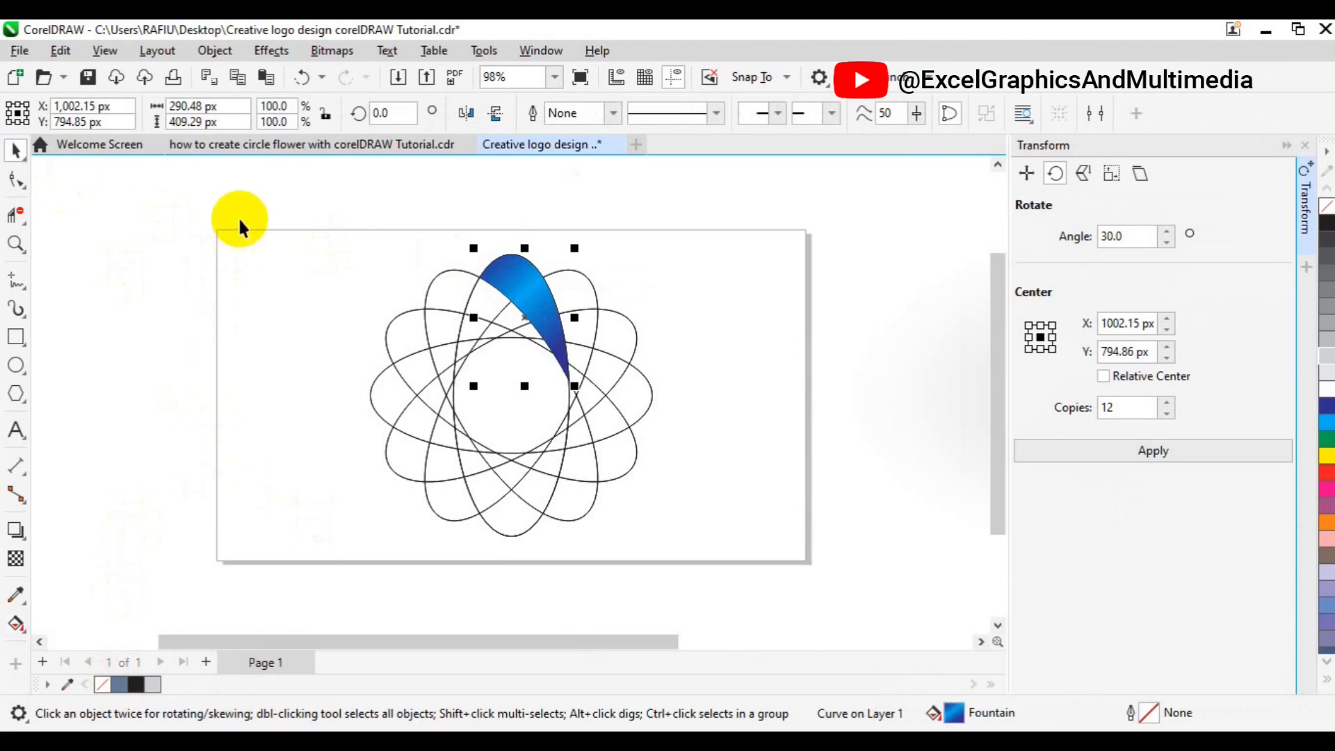
Clear away the guide ellipses so only the gradient petal remains on the page
{"action": "left_click_drag", "start_coordinate": [239, 221], "coordinate": [727, 556]}
{"action": "key", "text": "Delete"}
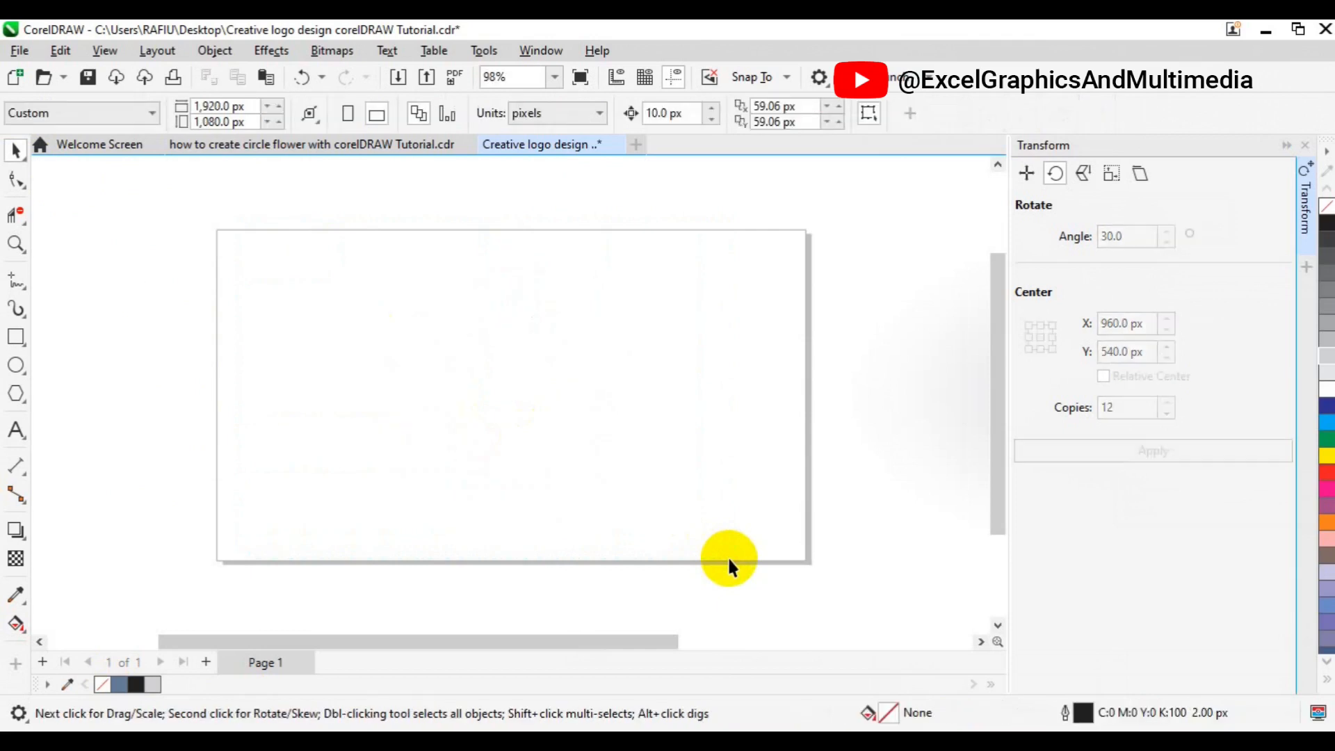
{"action": "key", "text": "ctrl+v"}
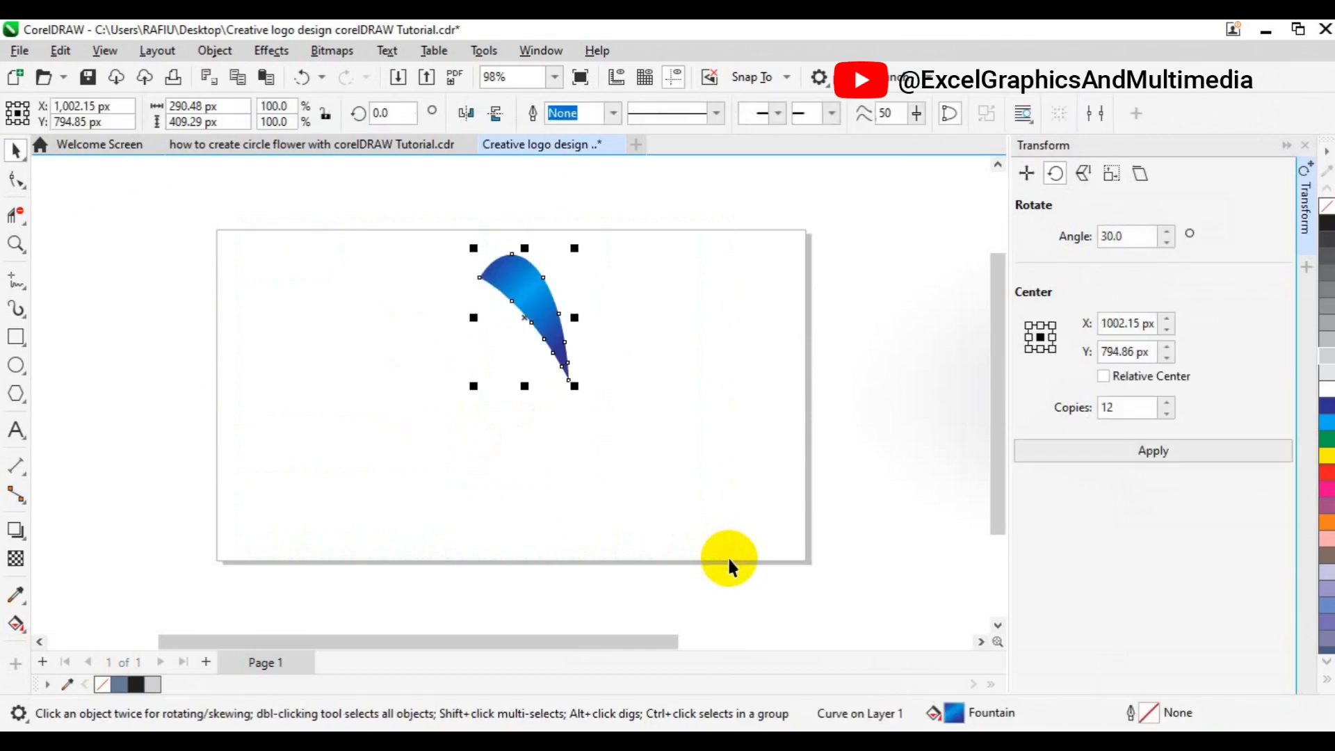
{"action": "key", "text": "ctrl+z"}
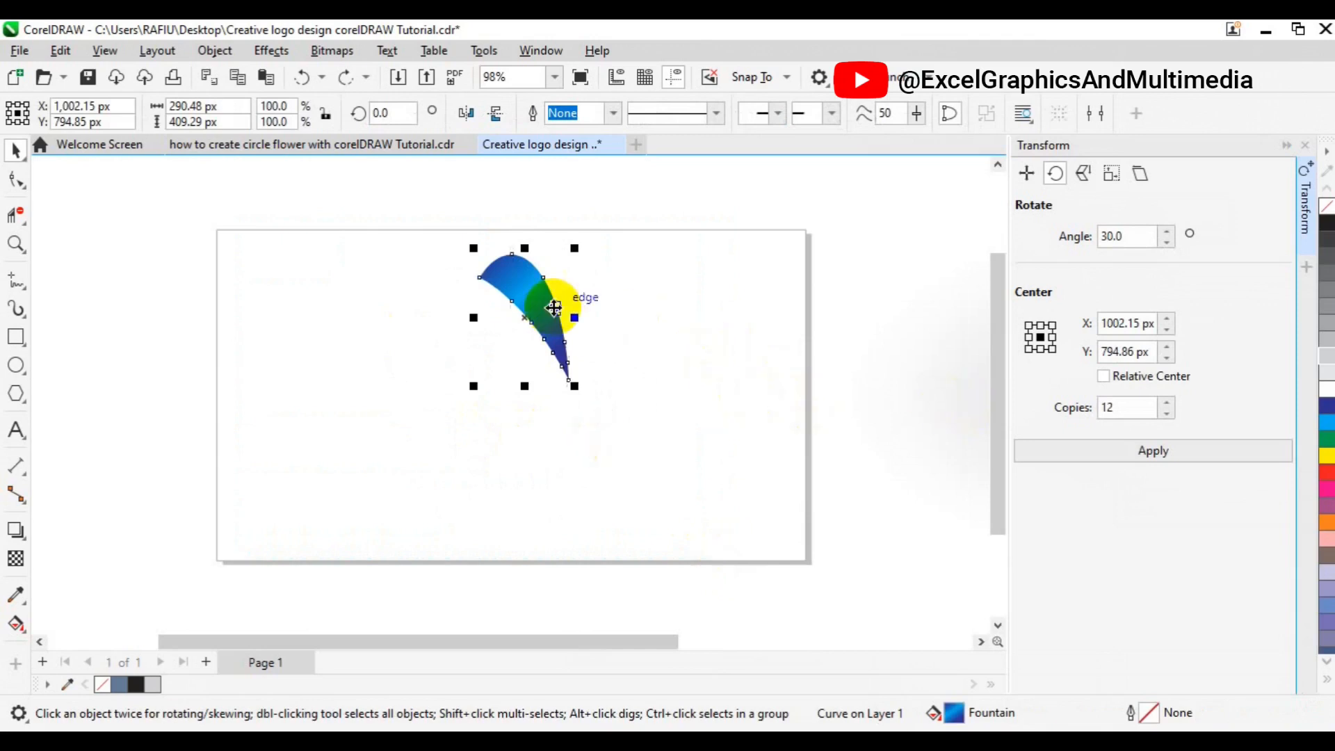
Rotate 12 copies of the petal by 30° around its bottom-center point to form the flower
{"action": "left_click", "coordinate": [541, 314]}
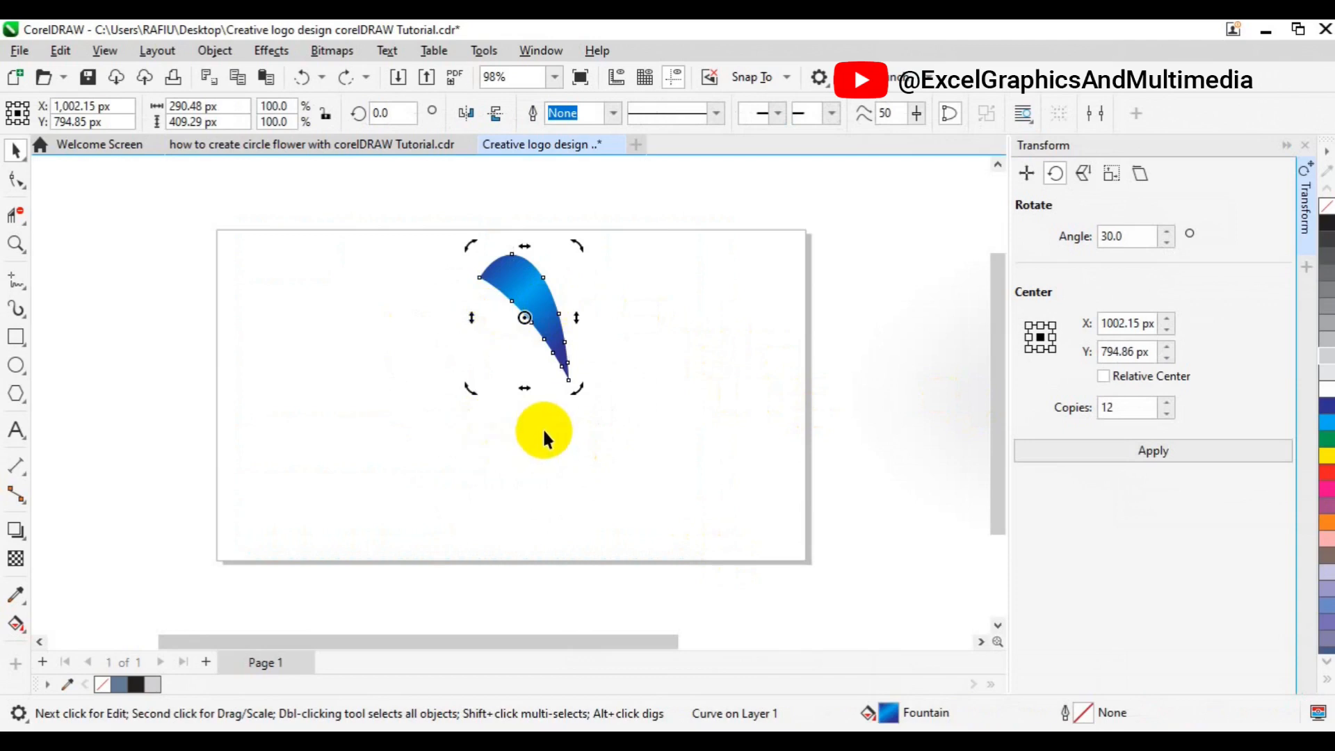
{"action": "left_click", "coordinate": [1039, 349]}
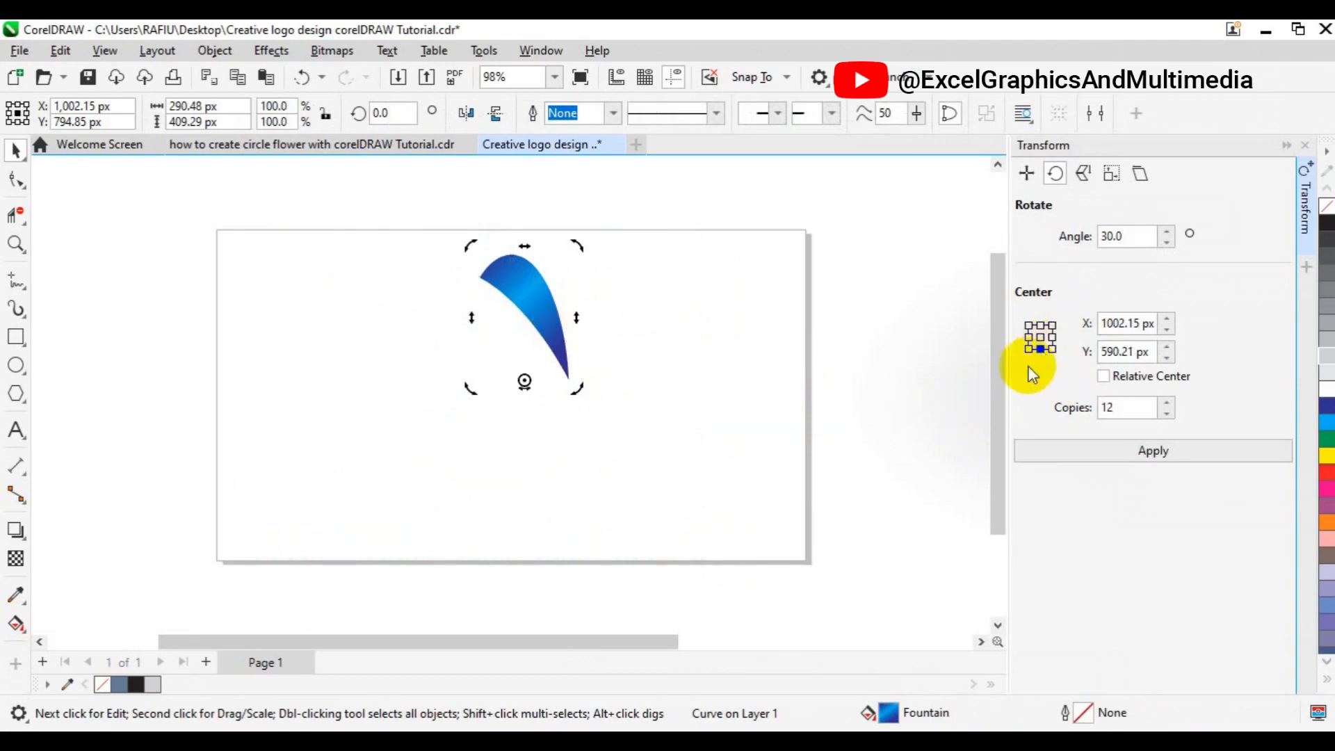
{"action": "left_click_drag", "start_coordinate": [1135, 235], "coordinate": [1085, 246]}
{"action": "left_click_drag", "start_coordinate": [1139, 408], "coordinate": [1071, 415]}
{"action": "left_click", "coordinate": [1147, 453]}
{"action": "left_click", "coordinate": [824, 365]}
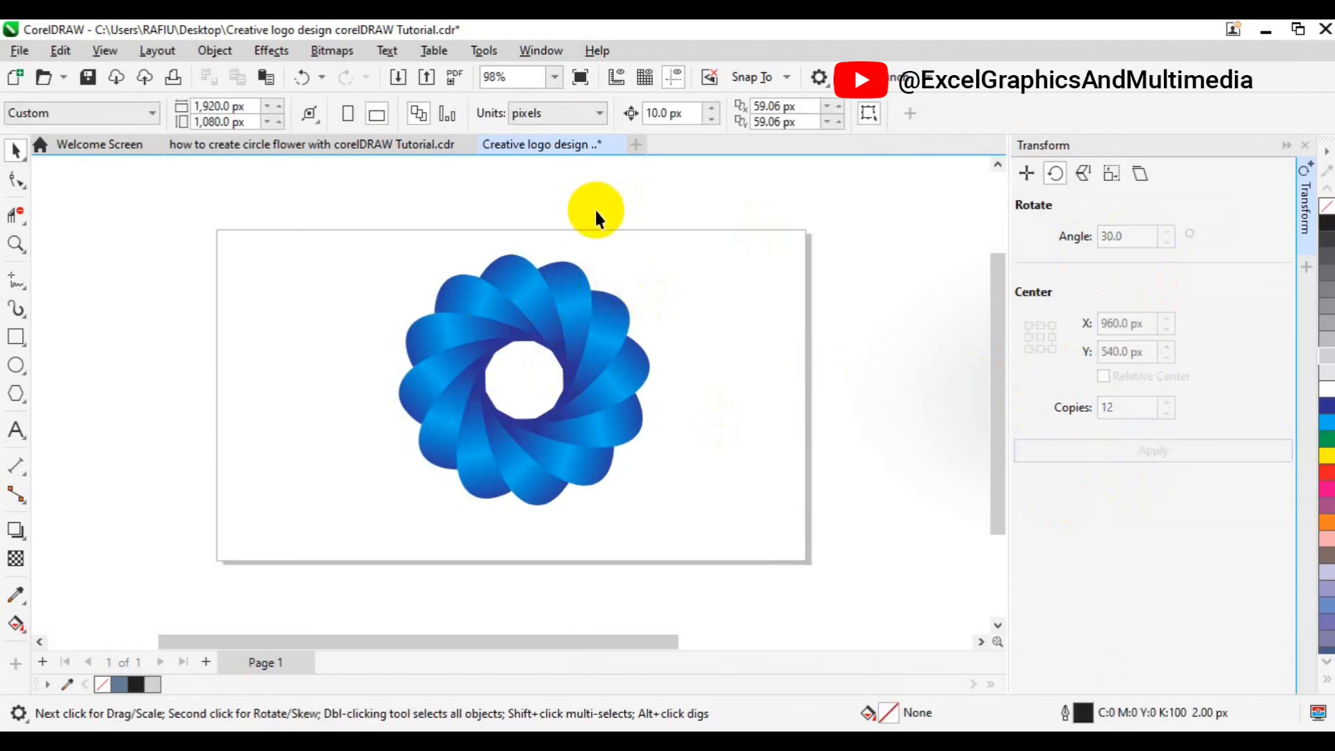
Select all the petals and group them into one object
{"action": "left_click_drag", "start_coordinate": [326, 215], "coordinate": [735, 539]}
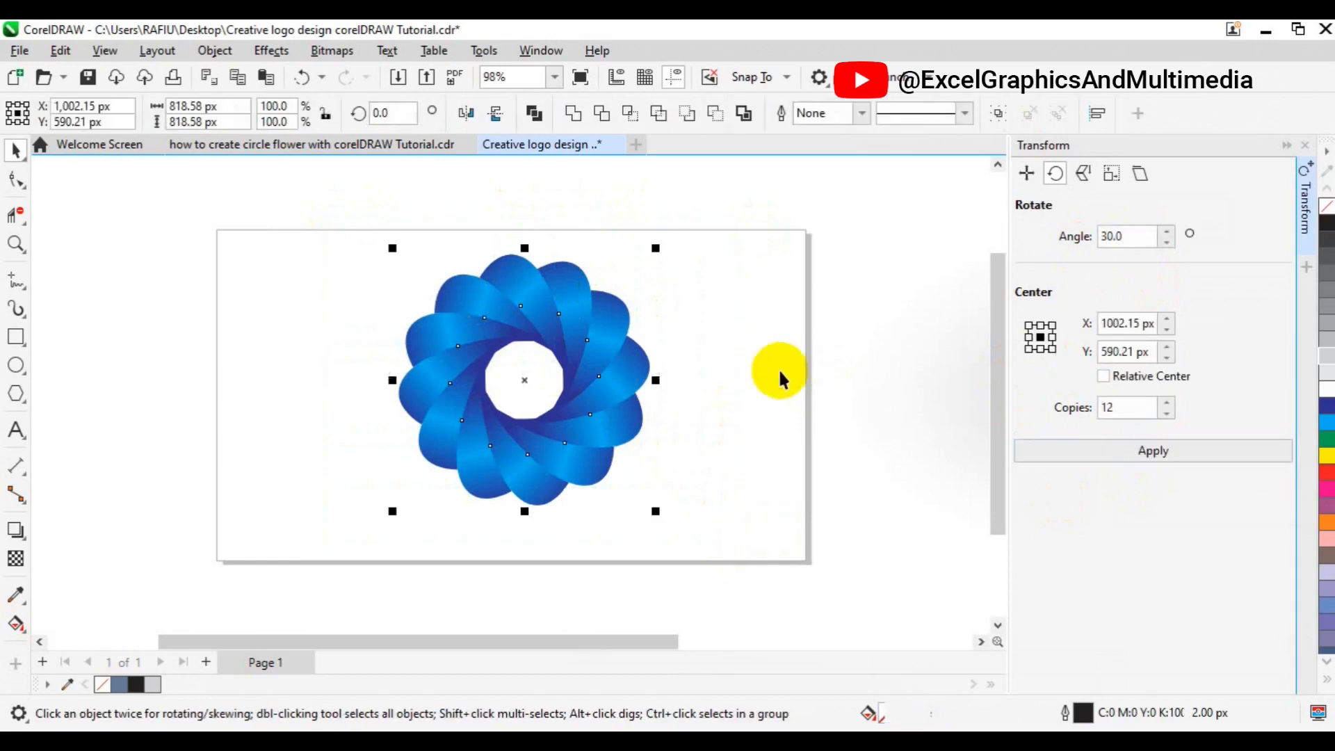
{"action": "left_click", "coordinate": [997, 116]}
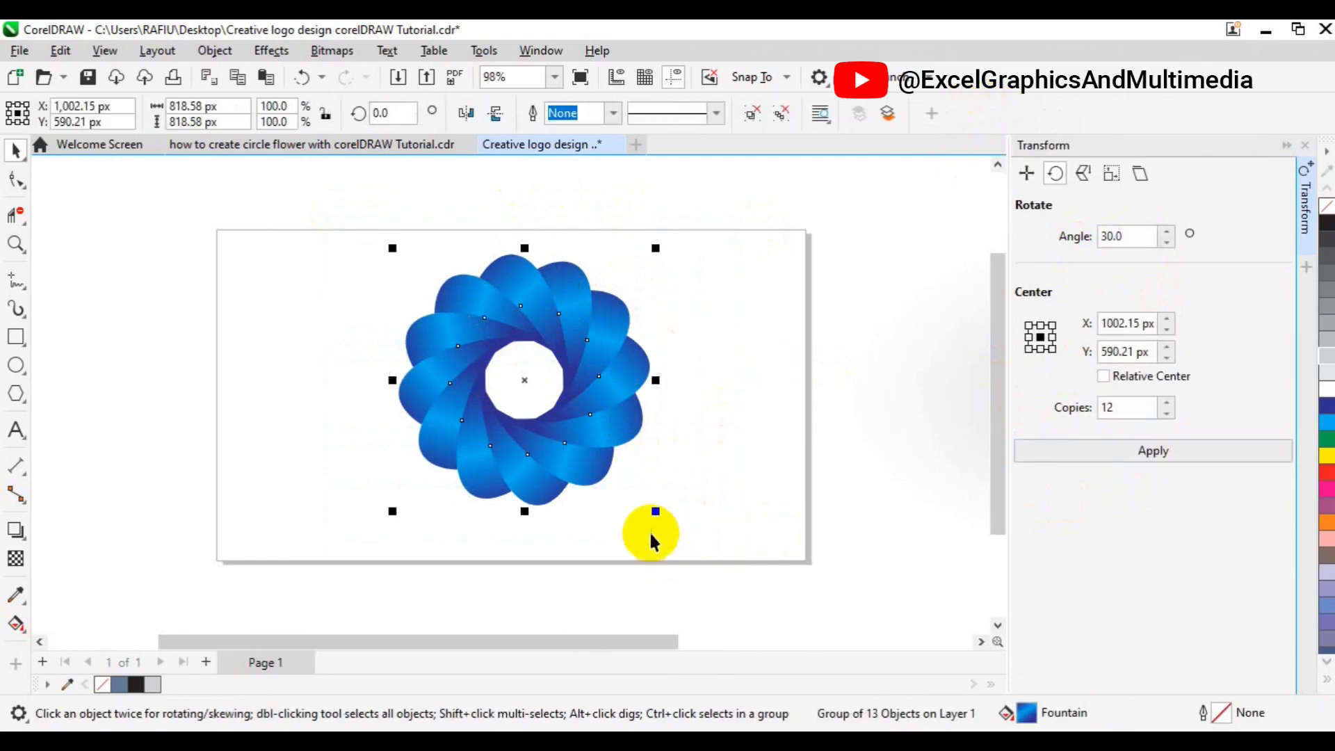
Scale the flower group down to about 76.6% and center it on the page
{"action": "left_click_drag", "start_coordinate": [654, 517], "coordinate": [624, 499]}
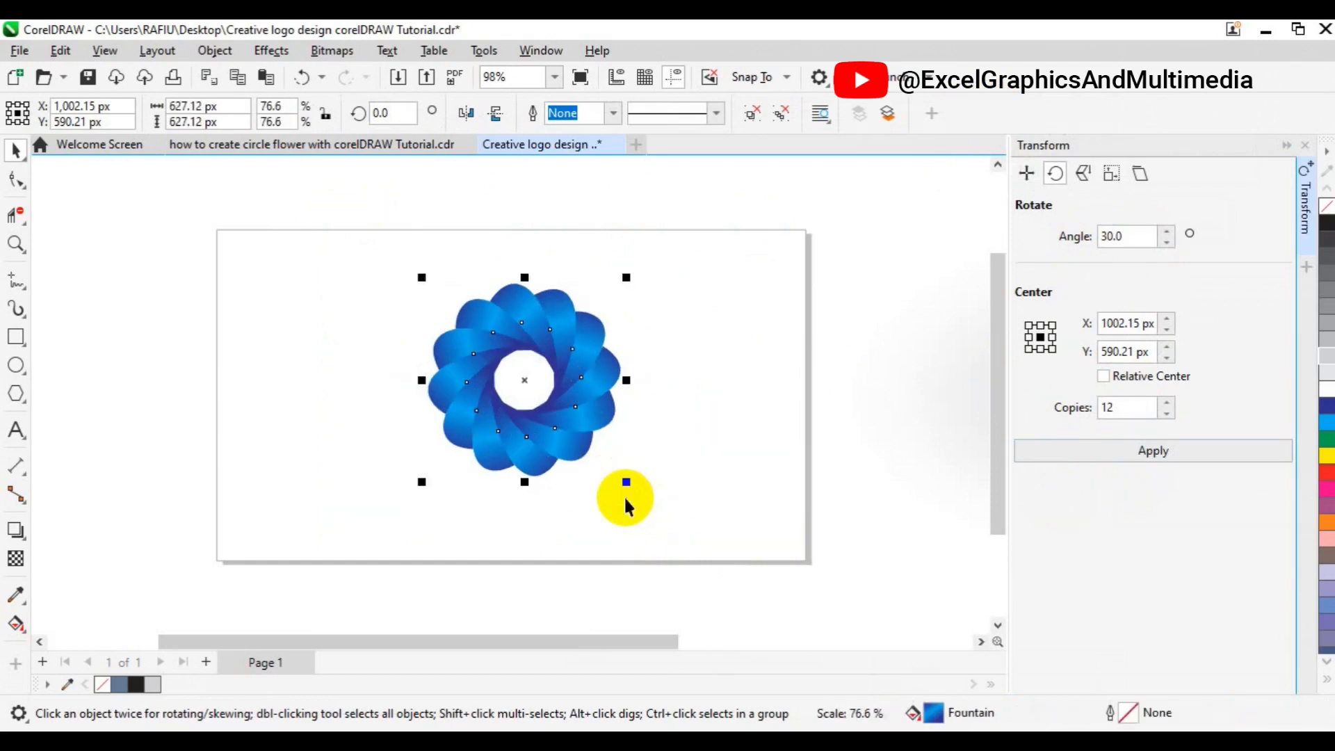
{"action": "key", "text": "p"}
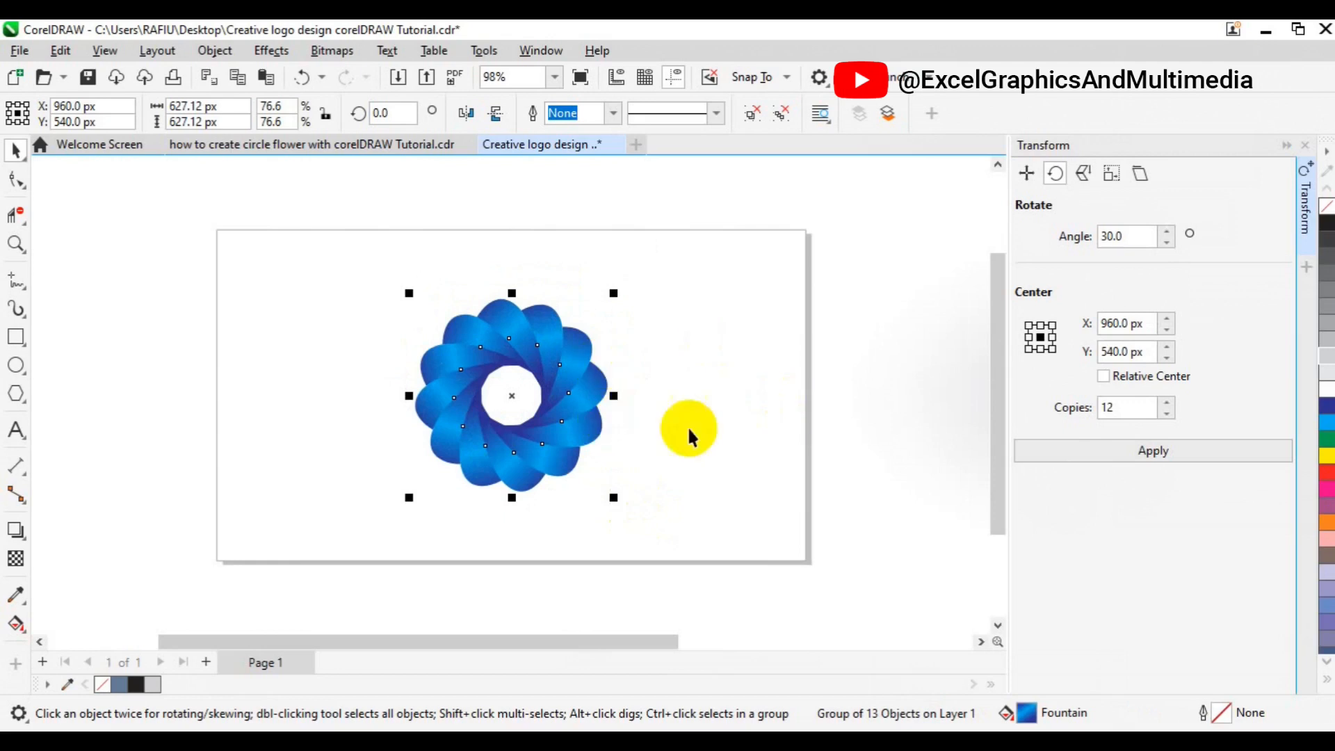
Create a page-sized background rectangle filled with 20% gray and with no outline
{"action": "double_click", "coordinate": [15, 342]}
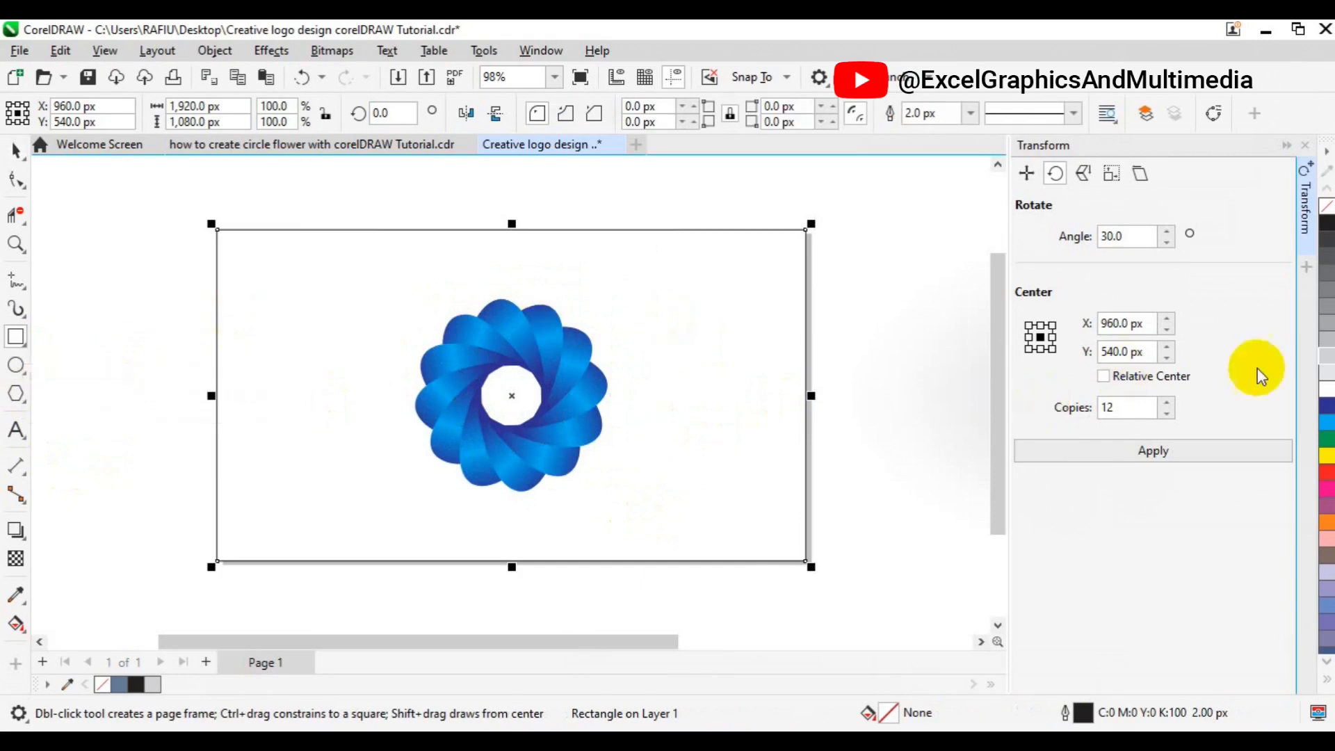
{"action": "left_click", "coordinate": [1327, 356]}
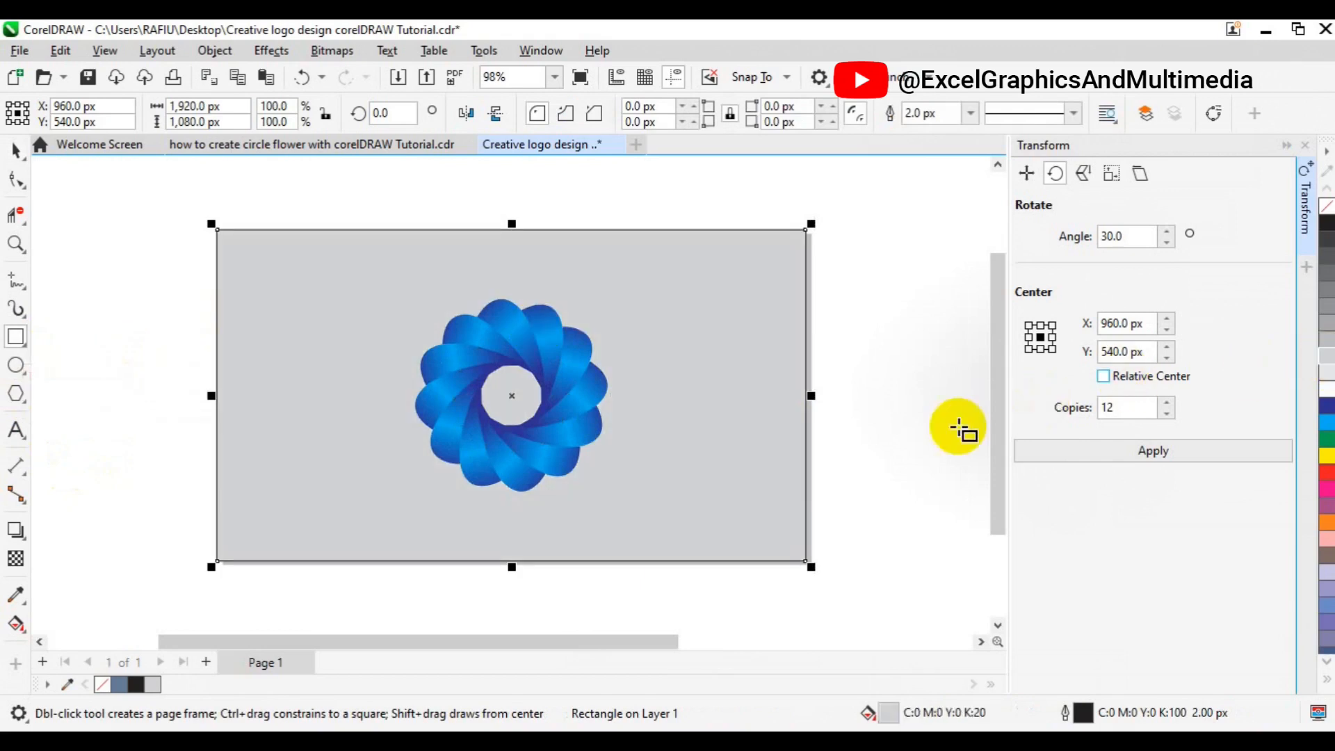
{"action": "right_click", "coordinate": [104, 685]}
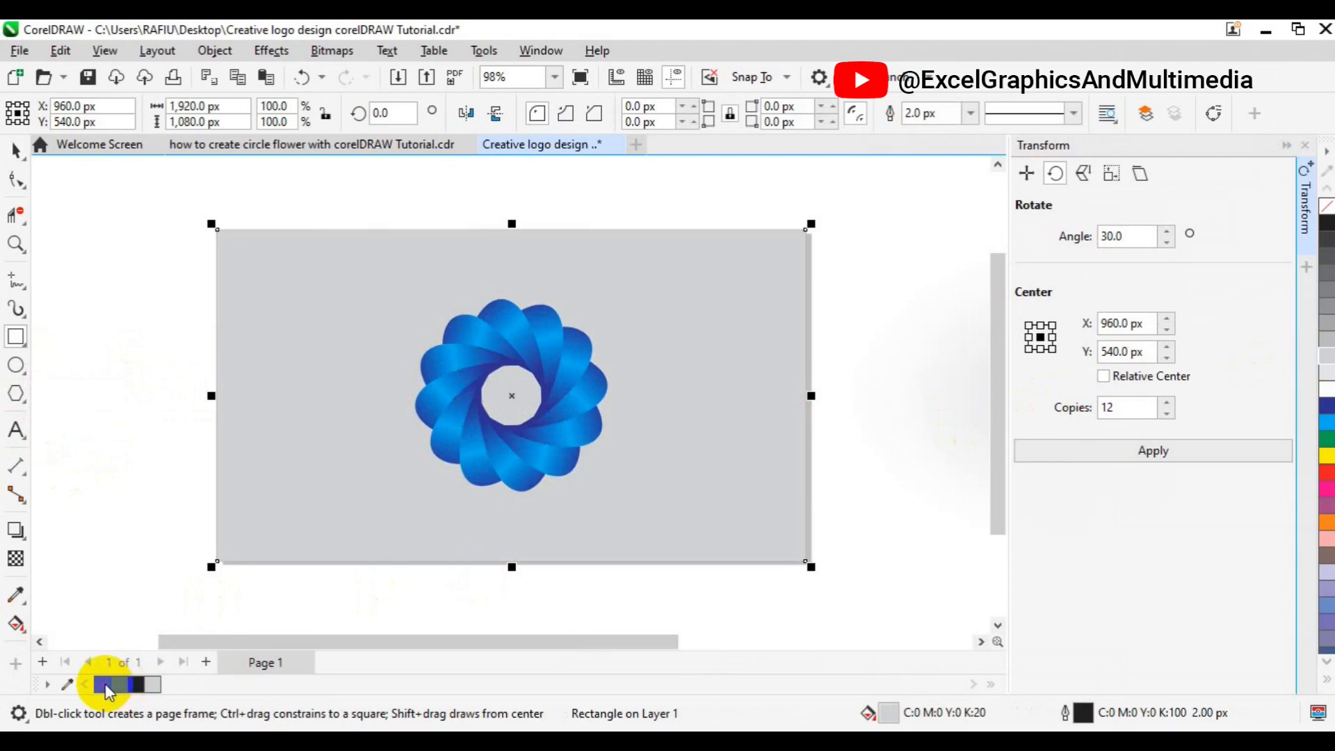
Apply an elliptical fountain transparency to the background rectangle, then deselect and collapse the Transform docker
{"action": "left_click", "coordinate": [16, 560]}
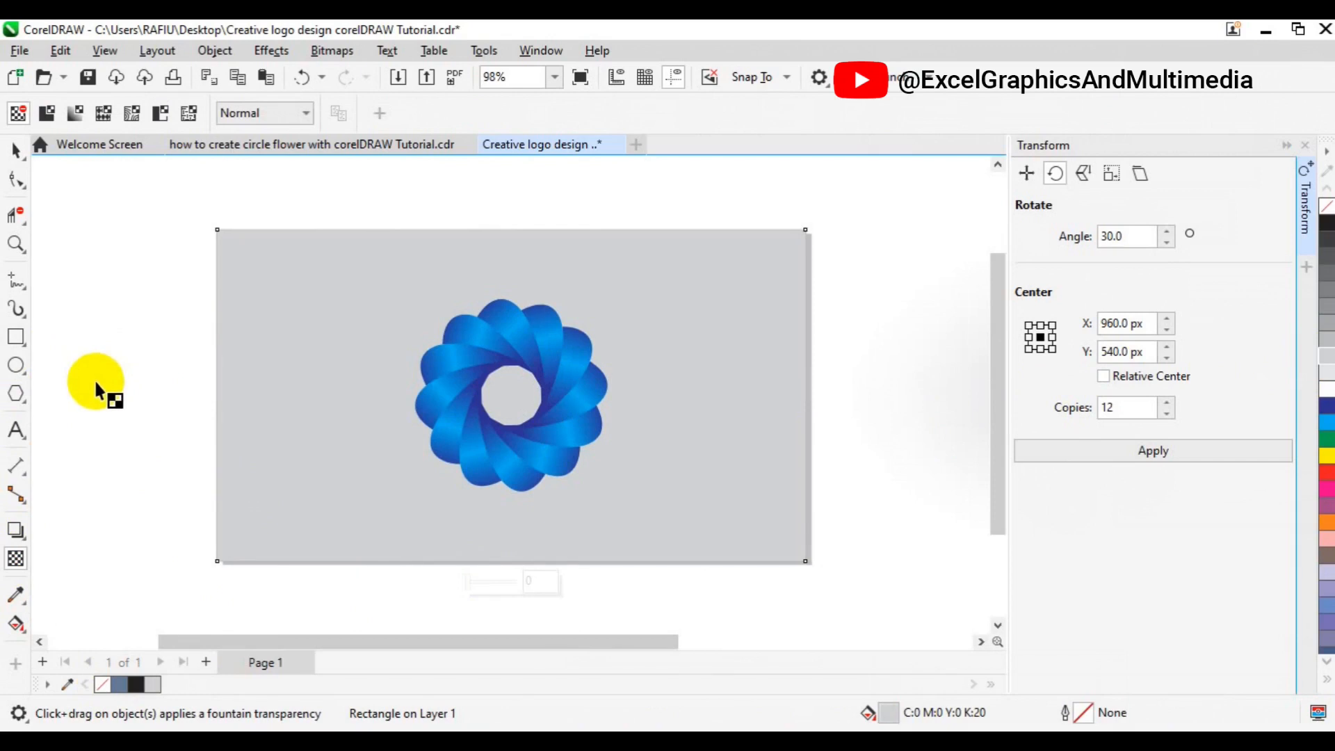
{"action": "left_click", "coordinate": [78, 113]}
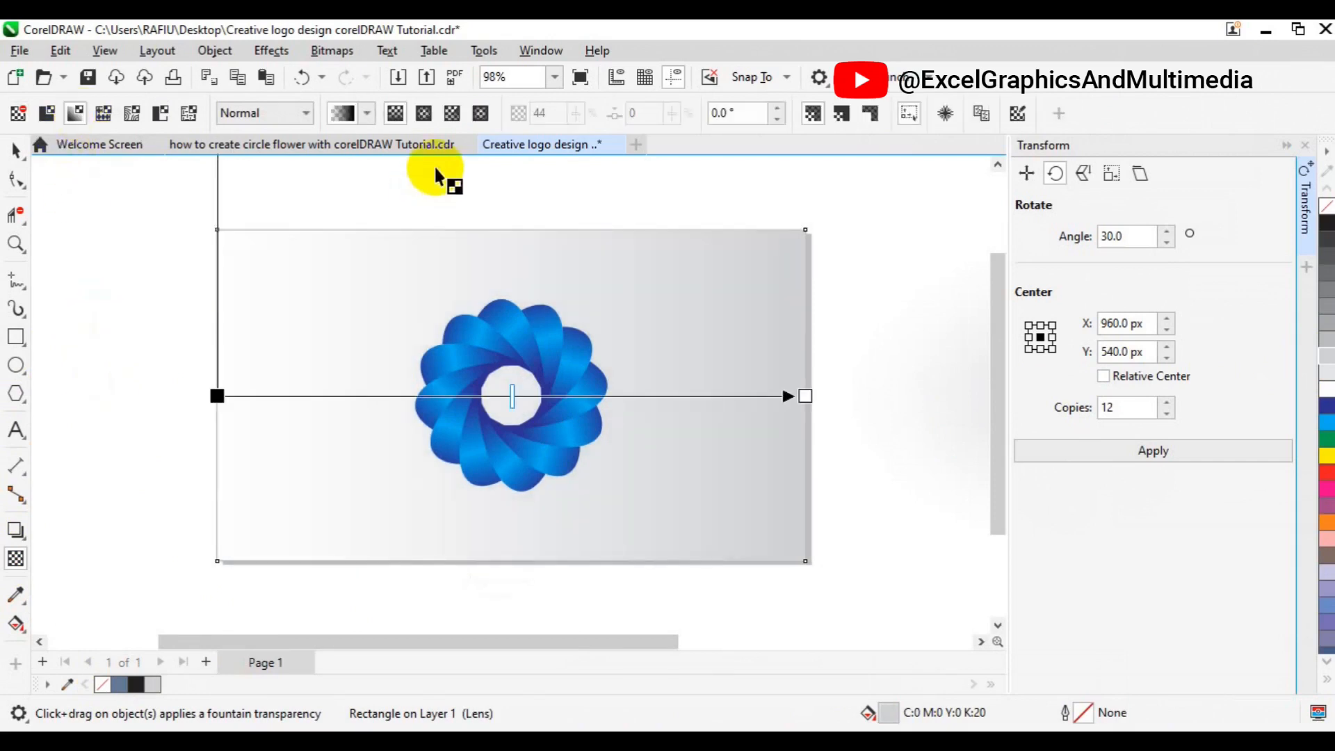
{"action": "left_click", "coordinate": [423, 115]}
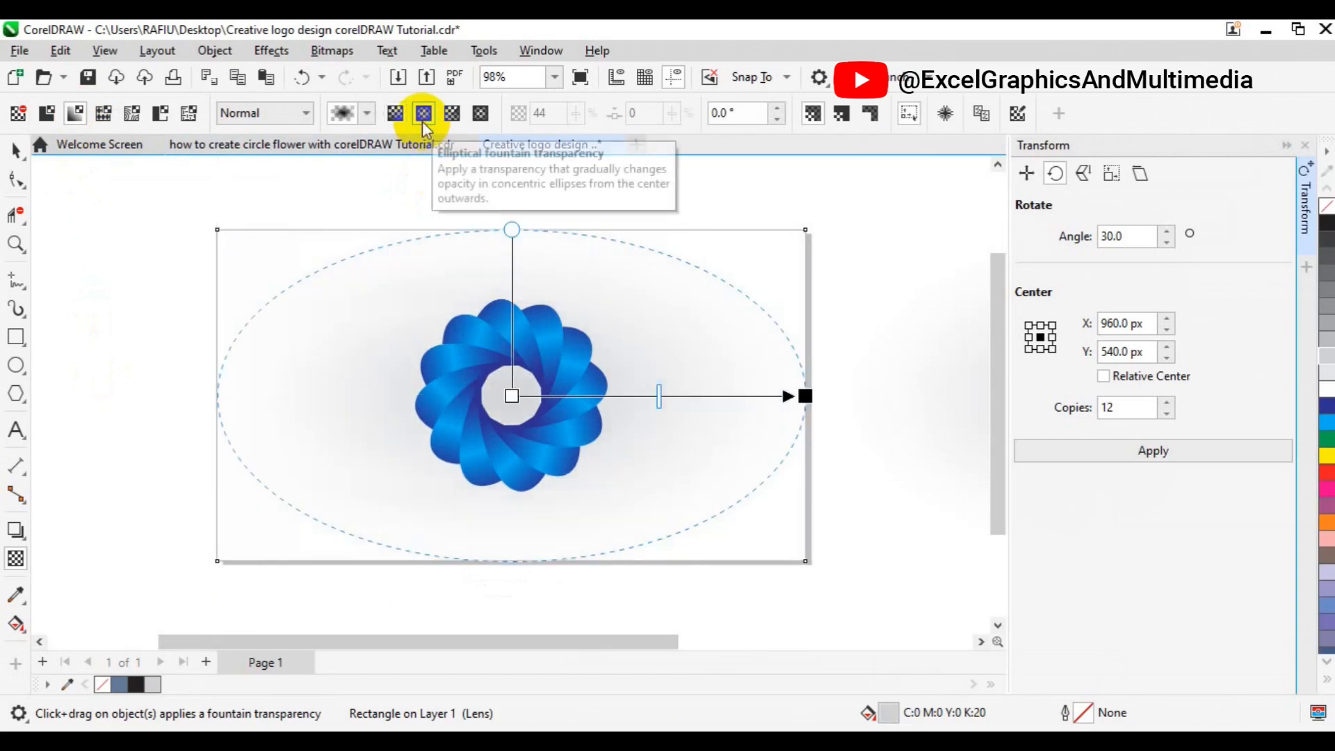
{"action": "left_click", "coordinate": [16, 177]}
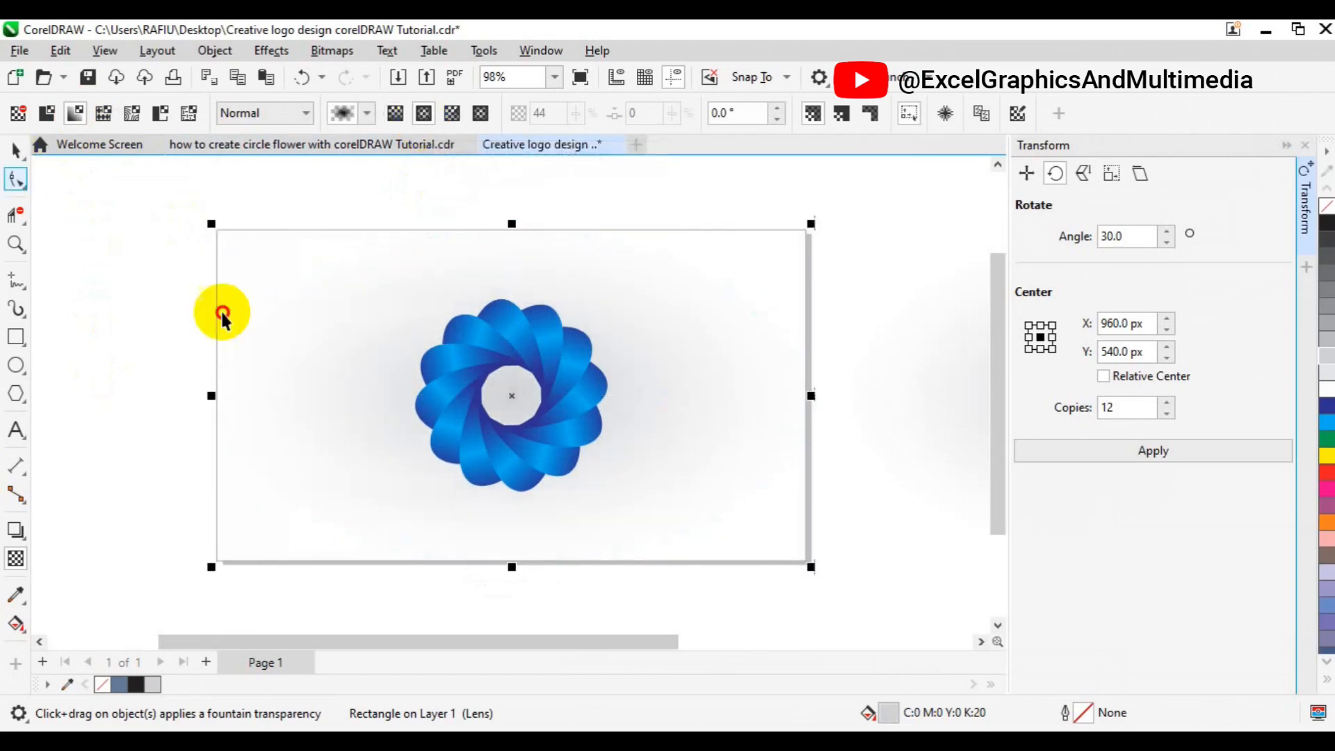
{"action": "left_click", "coordinate": [162, 312]}
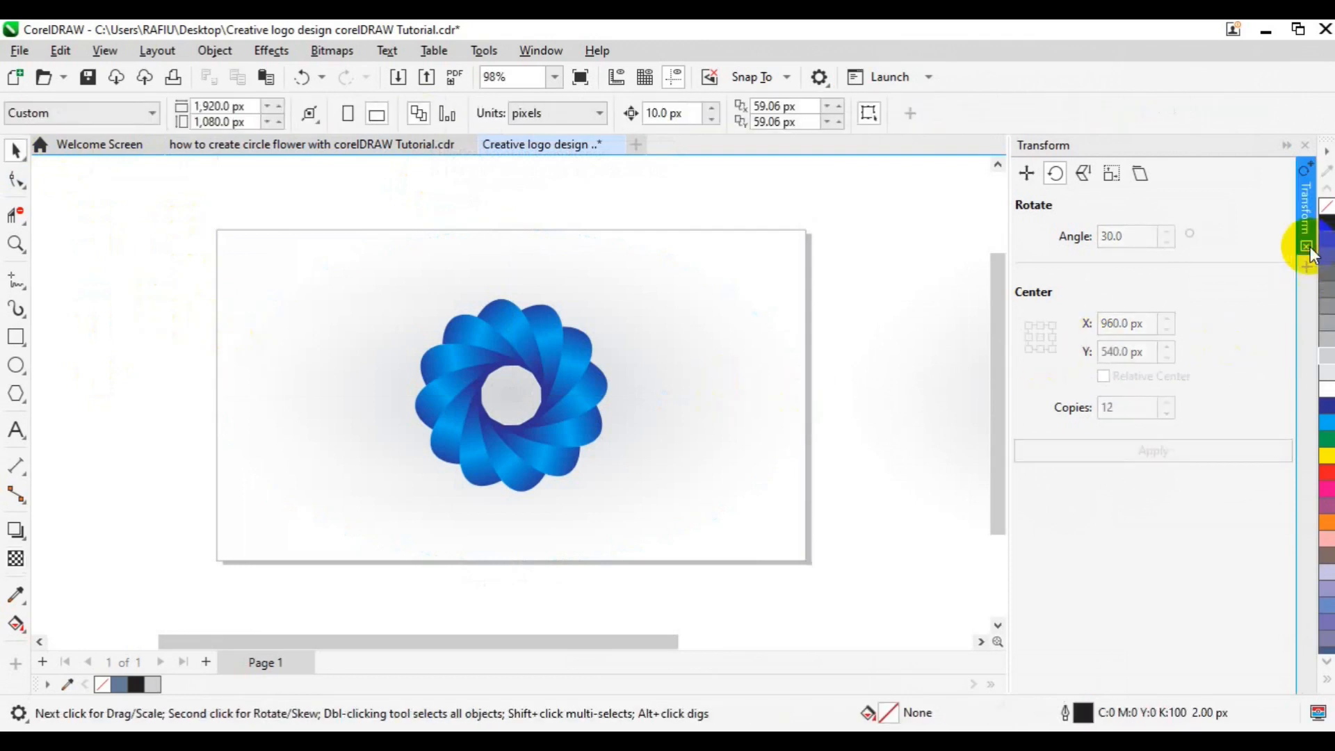
{"action": "left_click", "coordinate": [1307, 247]}
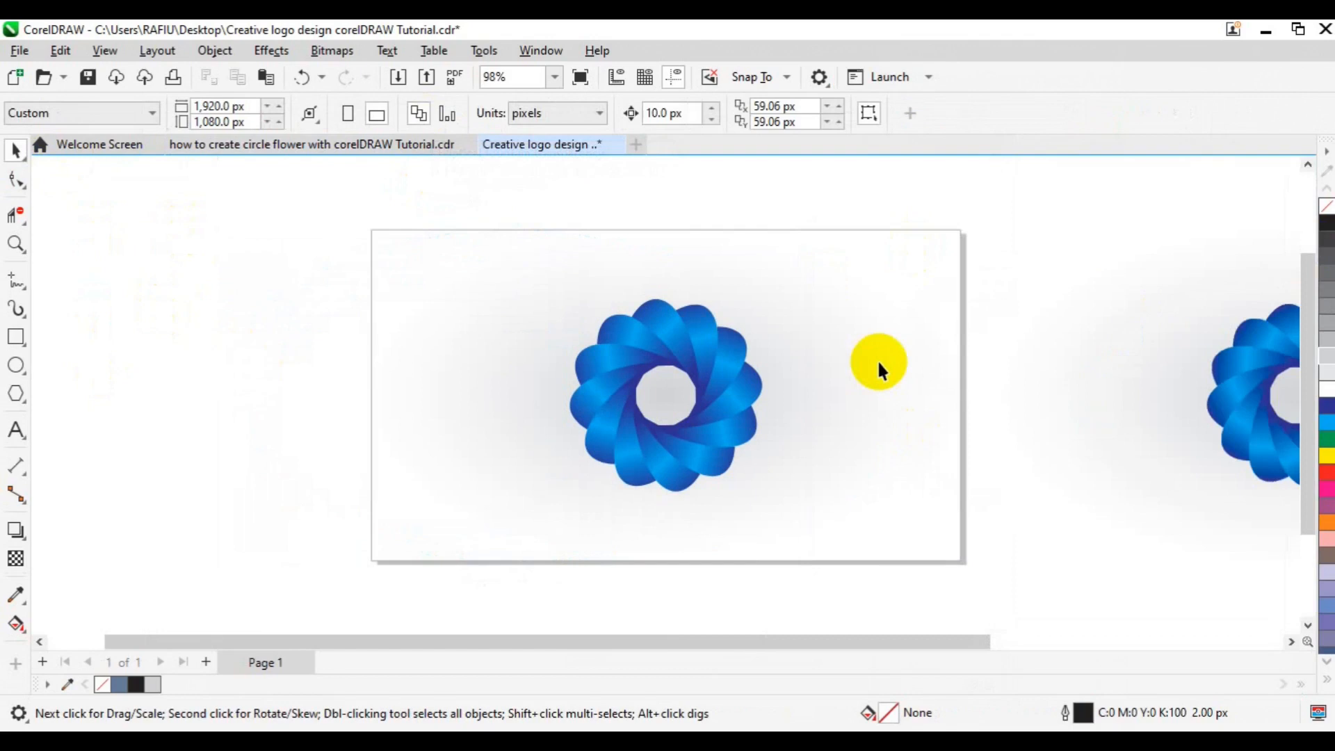